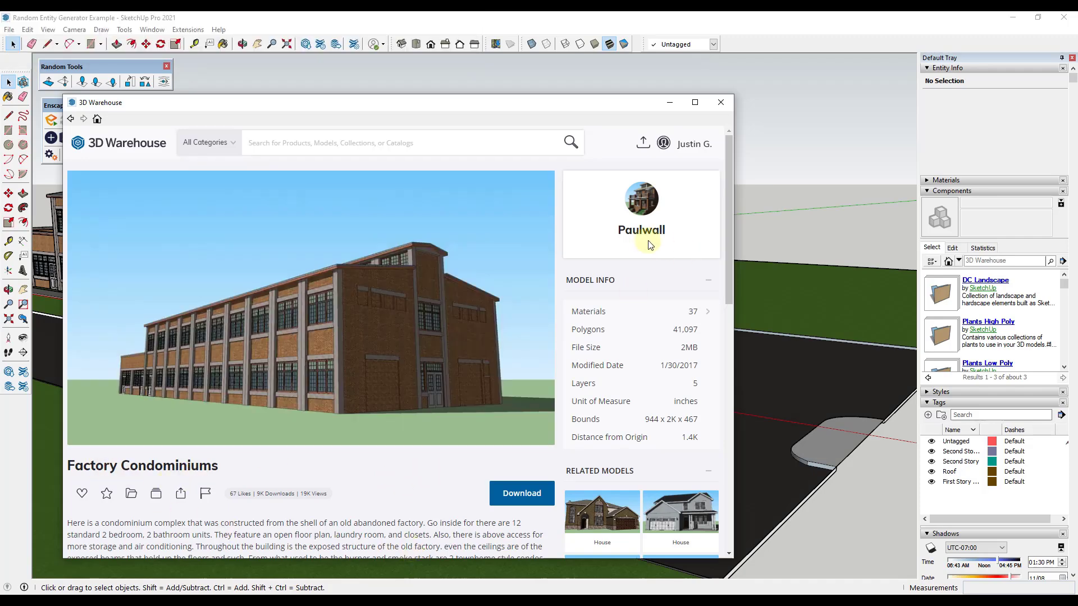
Step: Close the 3D Warehouse window and select the grass face surrounding the factory building
click(722, 102)
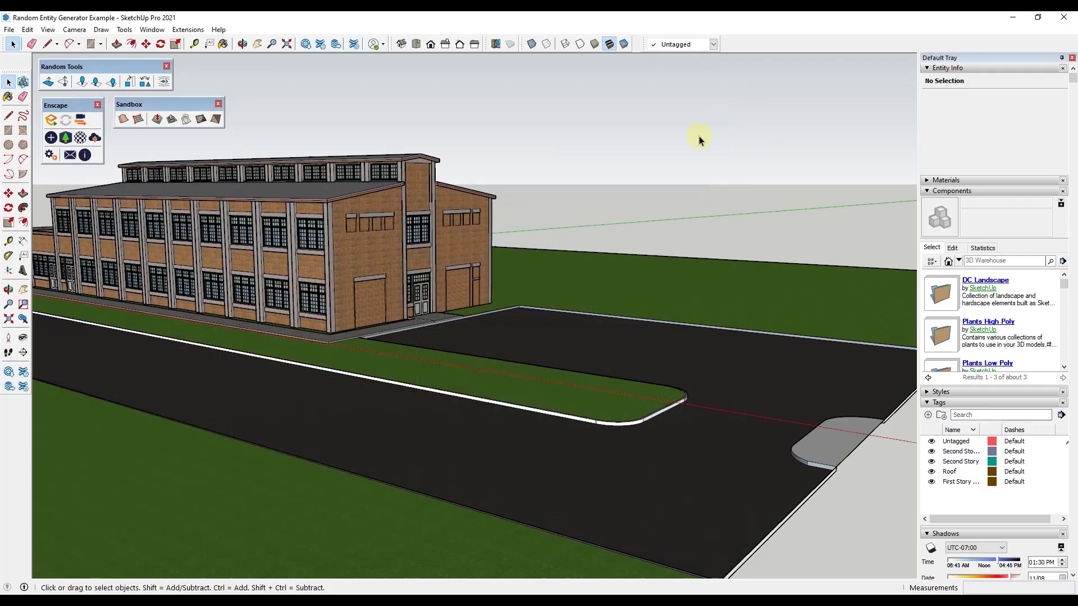
mouse_move(568, 303)
middle_down()
mouse_move(544, 339)
mouse_move(518, 339)
middle_up()
scroll(519, 339, down, 4)
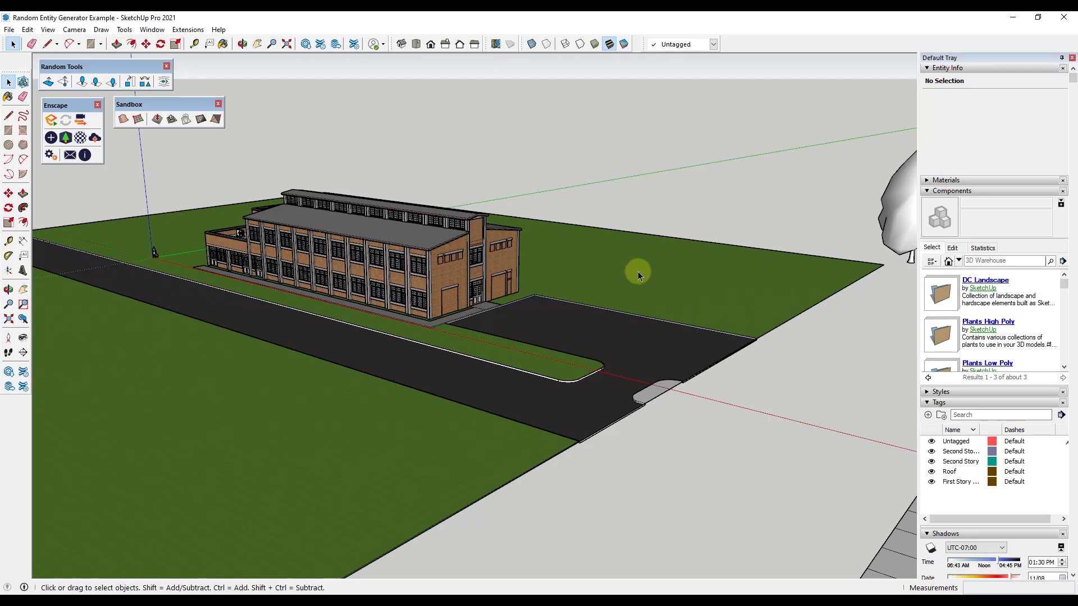
scroll(429, 417, down, 2)
scroll(489, 365, up, 3)
click(489, 360)
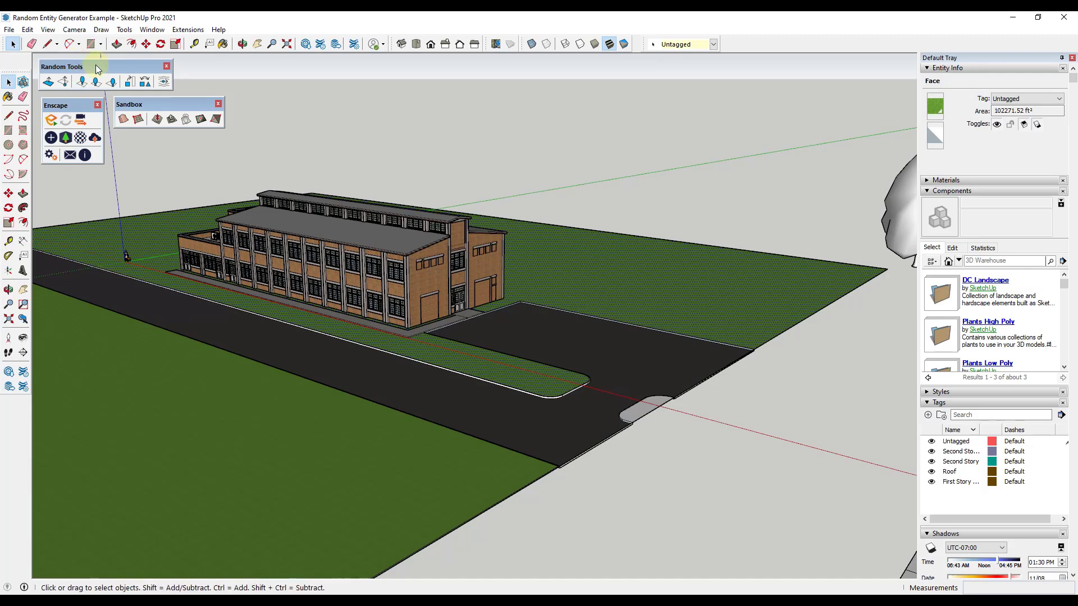
Step: Search the Extension Warehouse for "random tool" and read the Random Tools extension's description
click(321, 44)
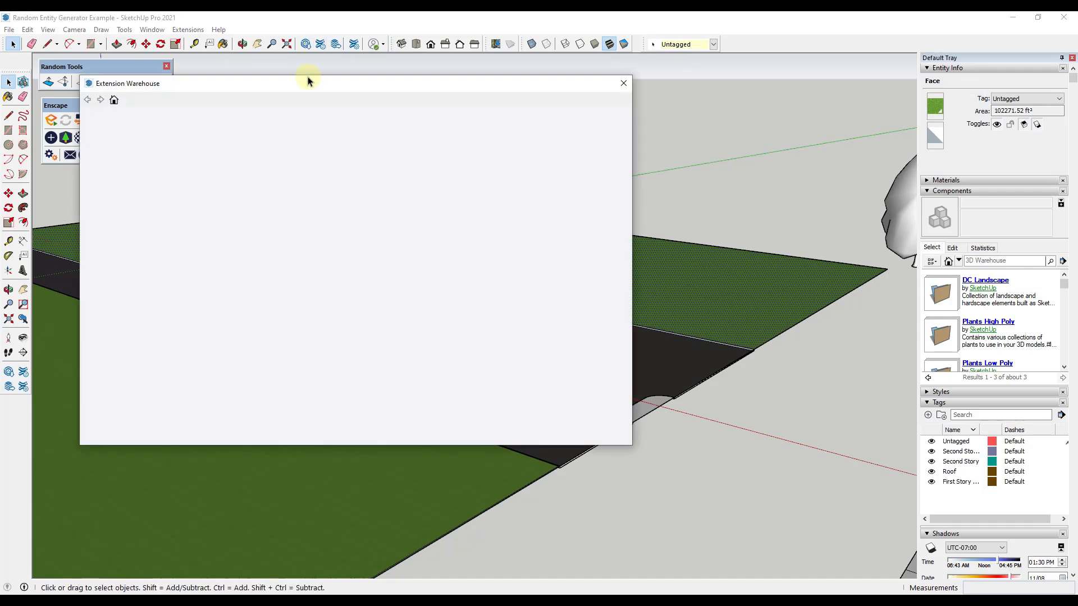
click(327, 119)
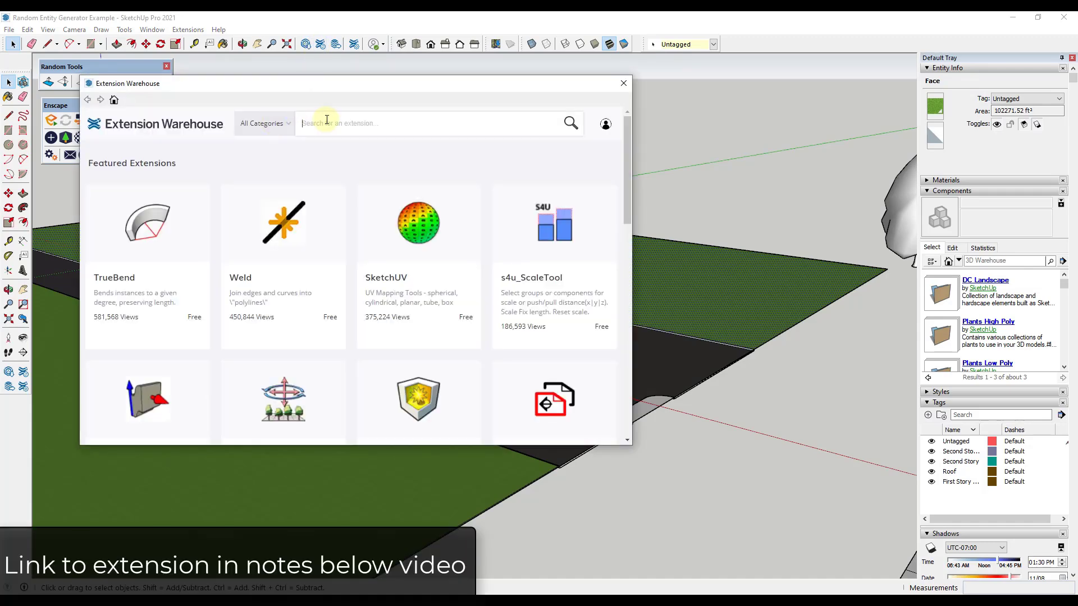
text(random tool)
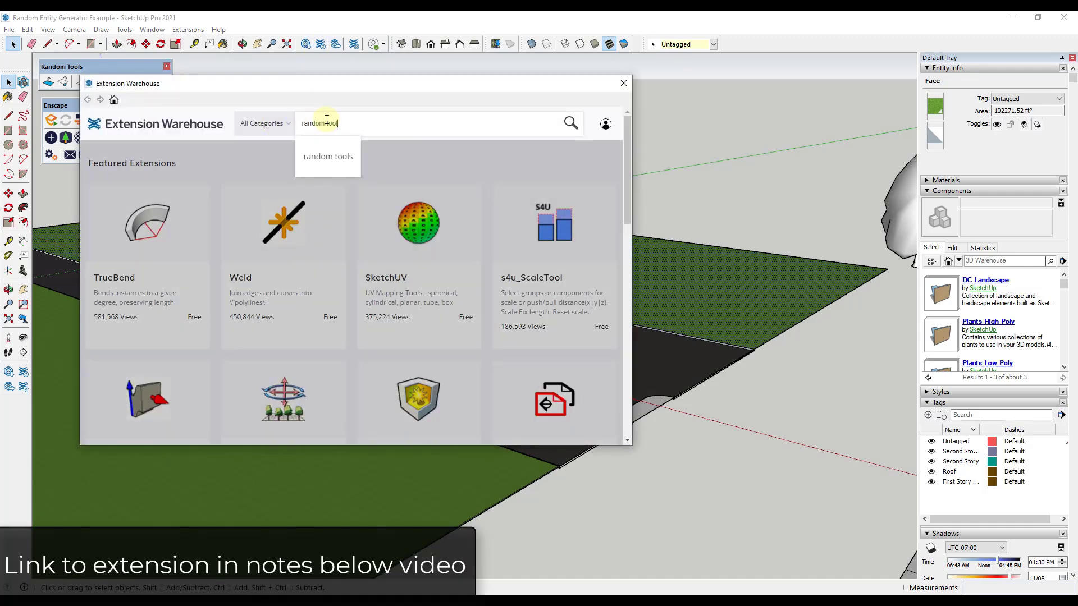
key(Return)
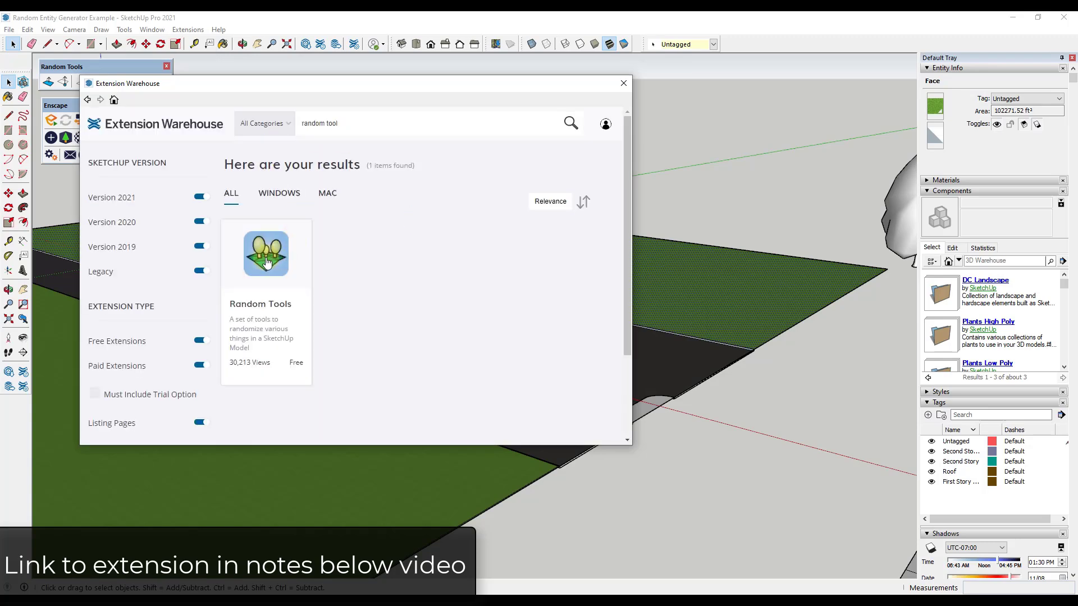
click(270, 262)
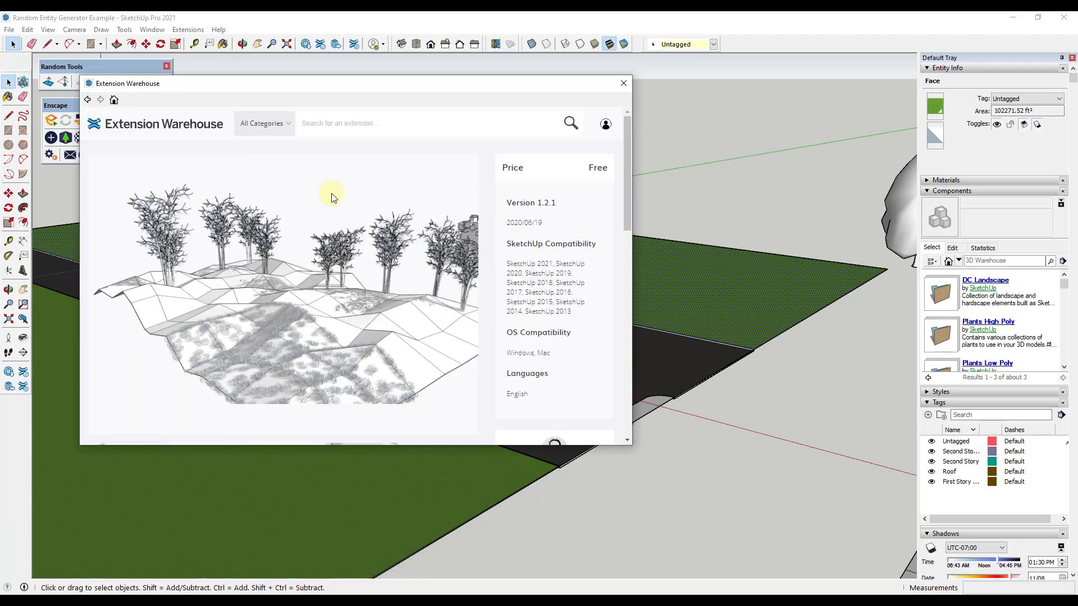
scroll(362, 299, down, 8)
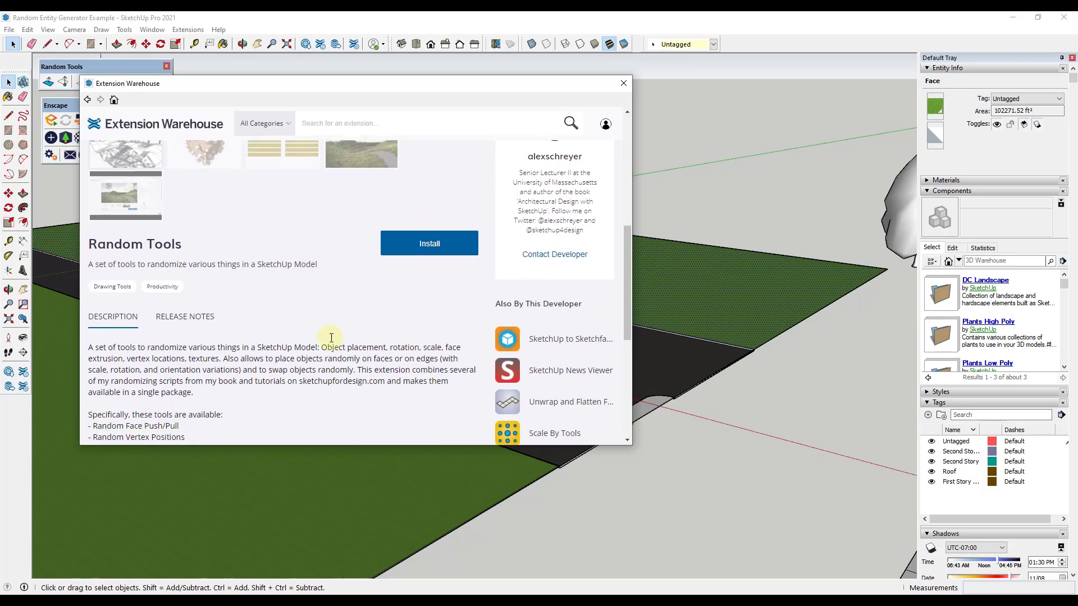
scroll(337, 332, down, 1)
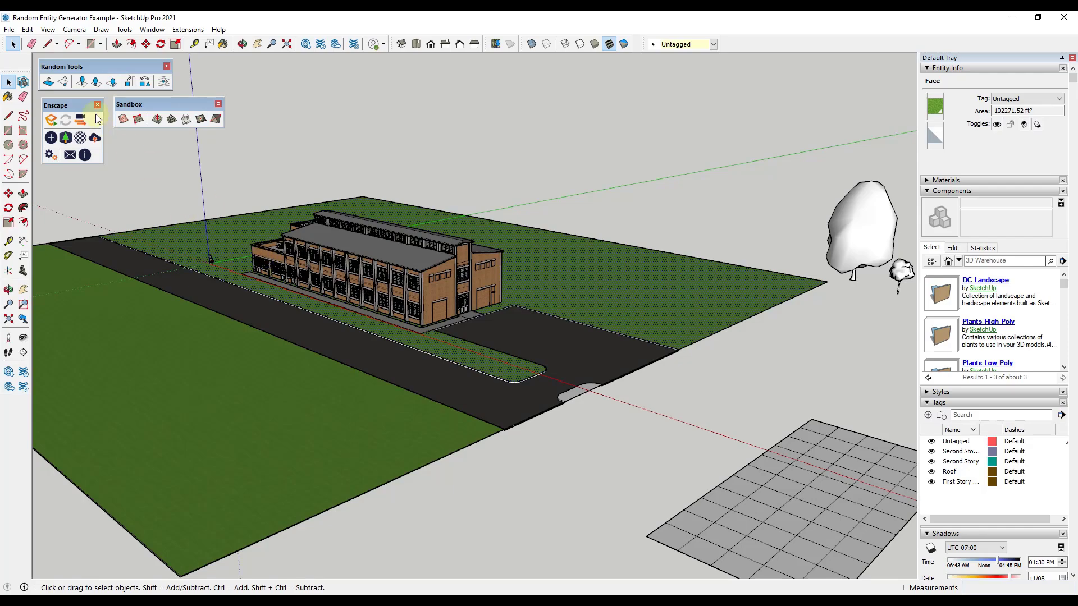
Step: Add the large tree component to the selection together with the grass face around the building
middle_drag(549, 228, 591, 266)
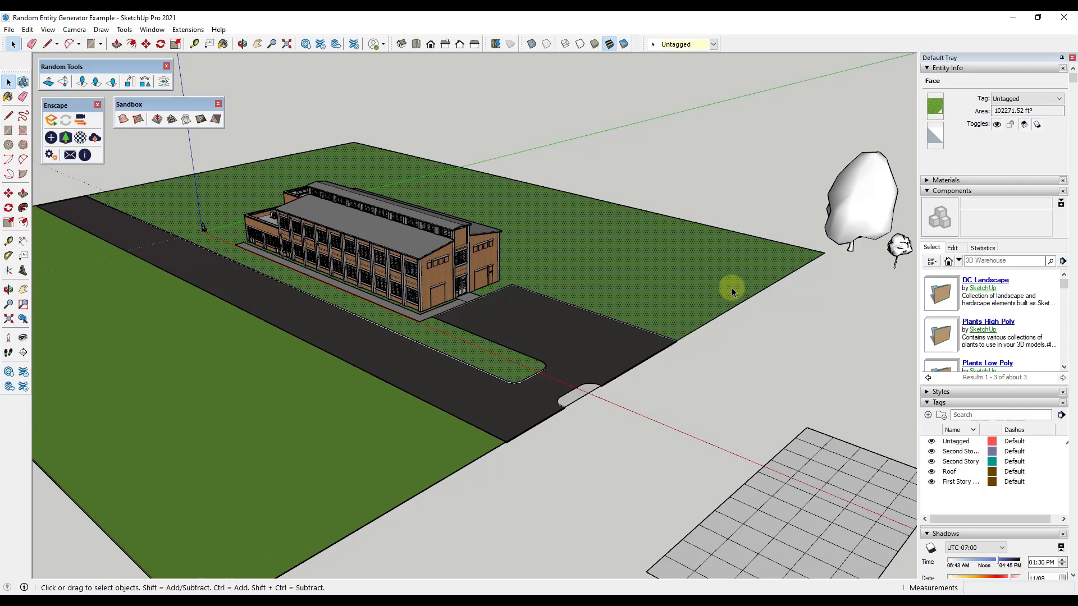
scroll(409, 309, up, 8)
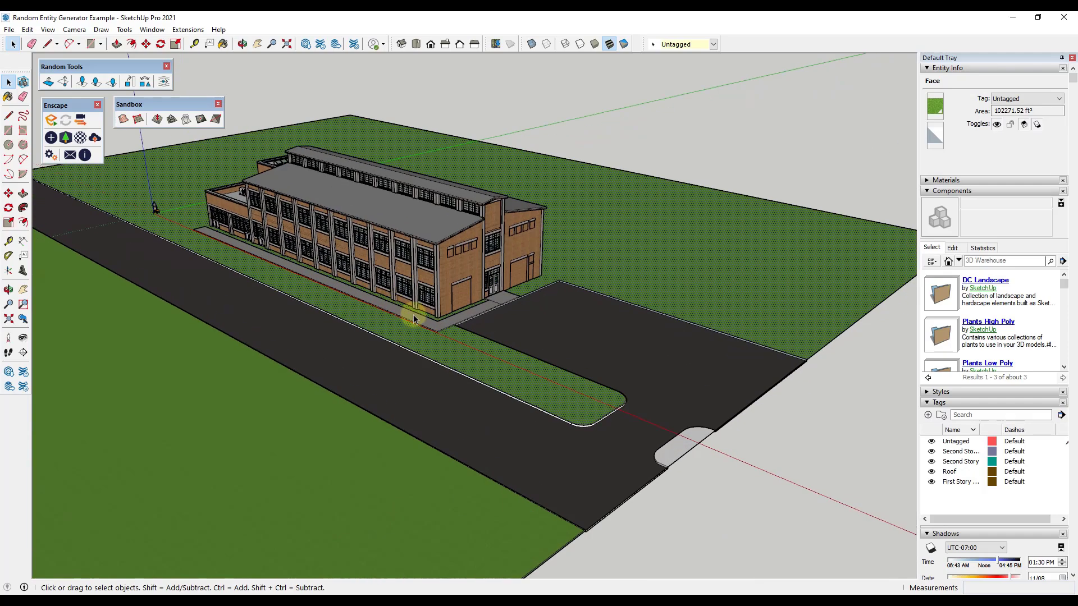
scroll(446, 326, down, 6)
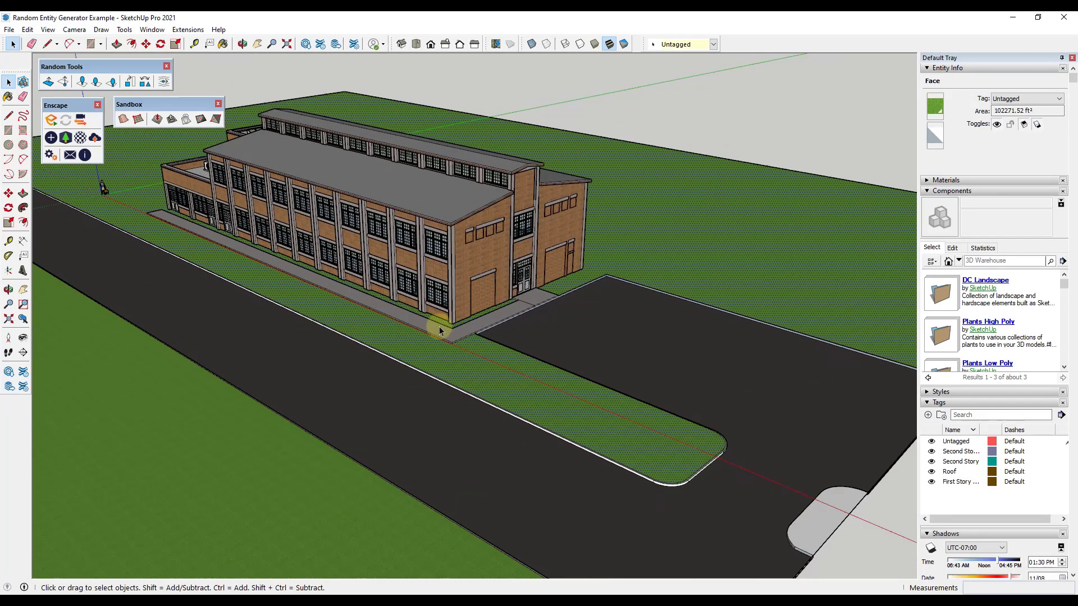
scroll(379, 308, down, 2)
scroll(689, 257, up, 2)
scroll(387, 309, down, 3)
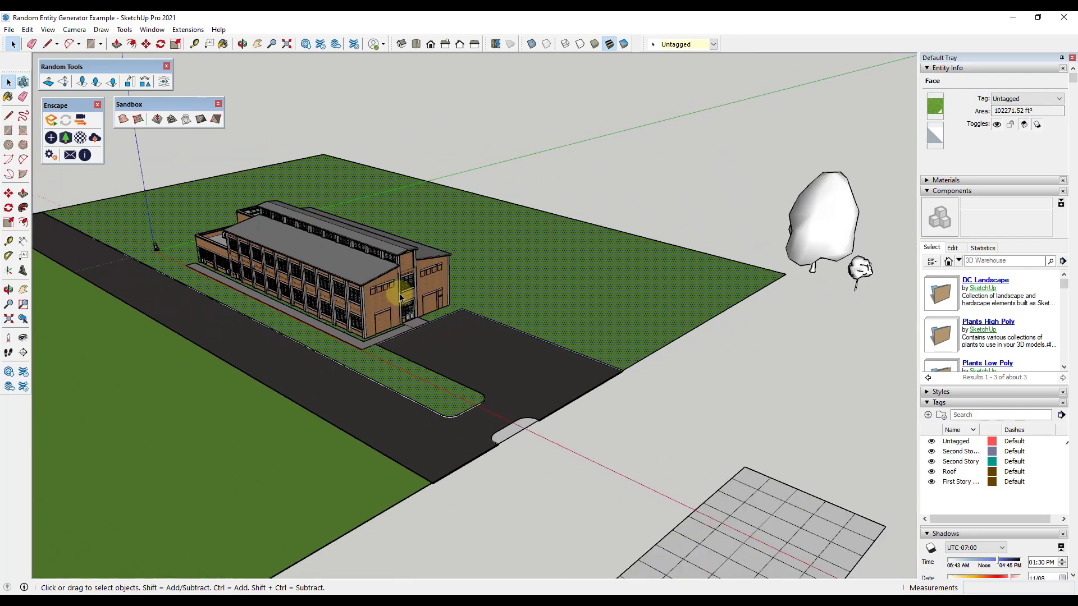
mouse_move(472, 283)
middle_down()
mouse_move(481, 281)
mouse_move(474, 264)
mouse_move(482, 269)
middle_up()
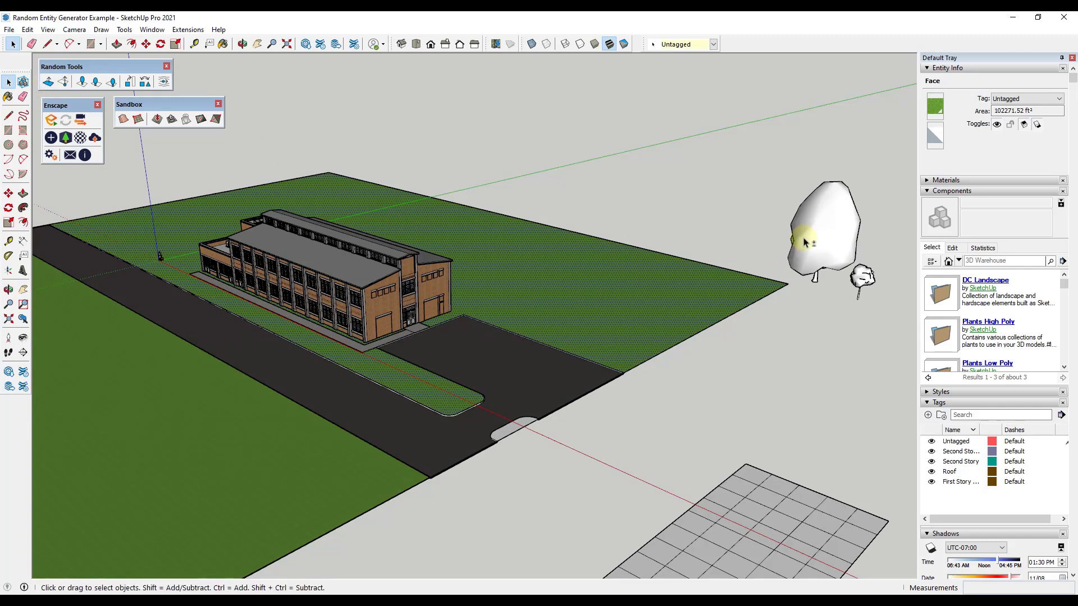
ctrl+click(817, 232)
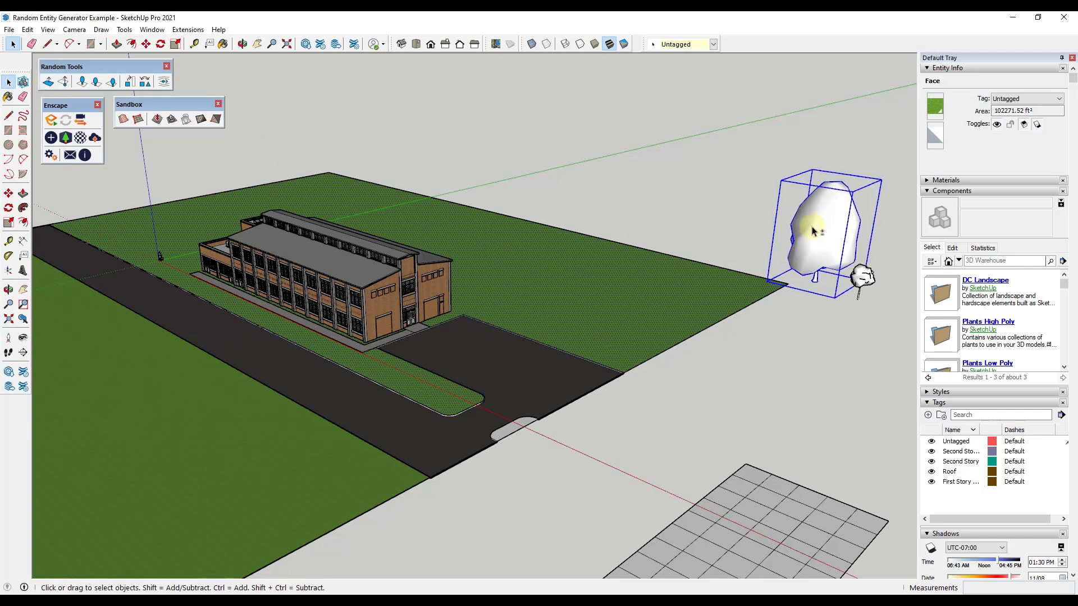
Step: Review the orientation and tag choices offered by Place Components Randomly on Faces, closing it without placing anything
click(82, 82)
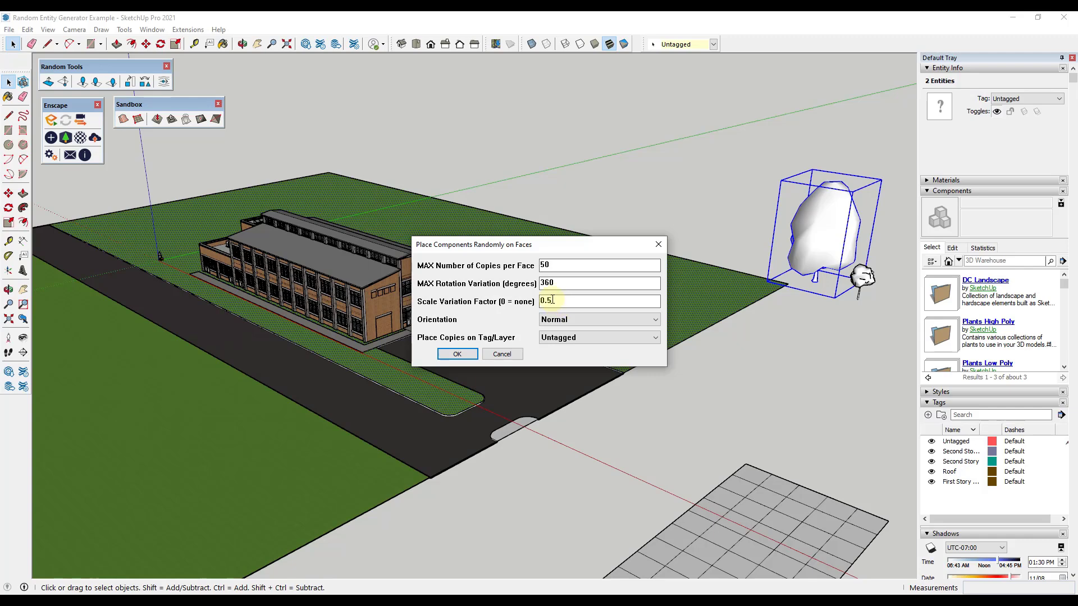
click(568, 321)
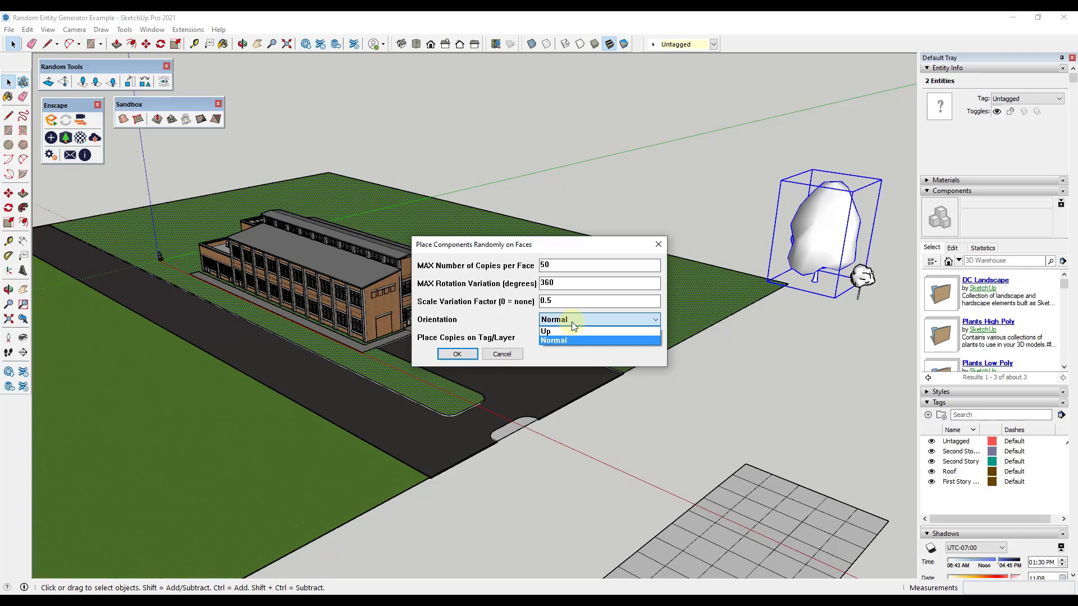
click(567, 319)
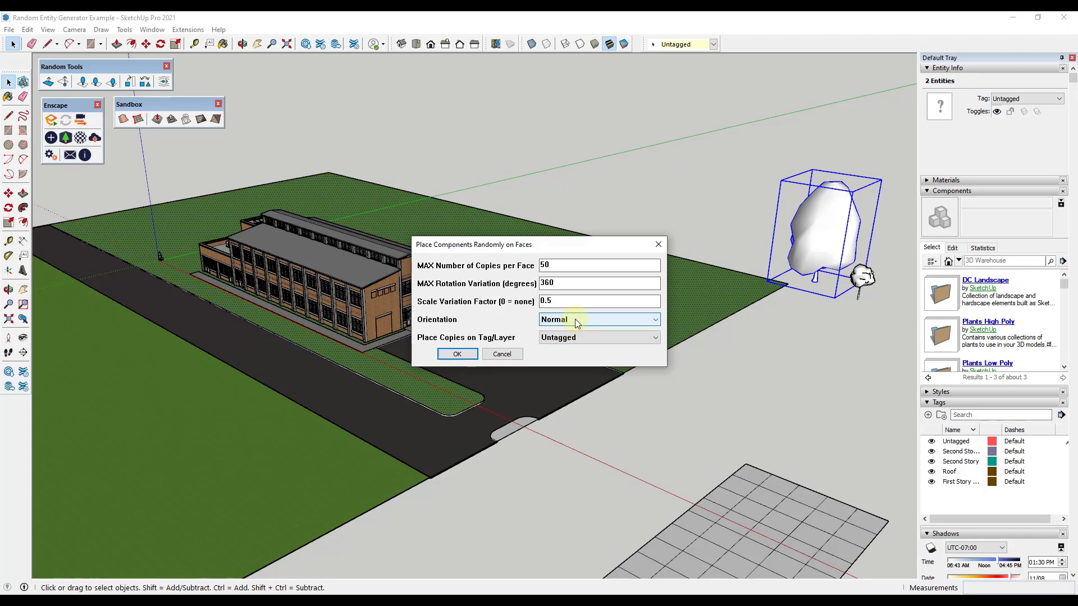
click(573, 339)
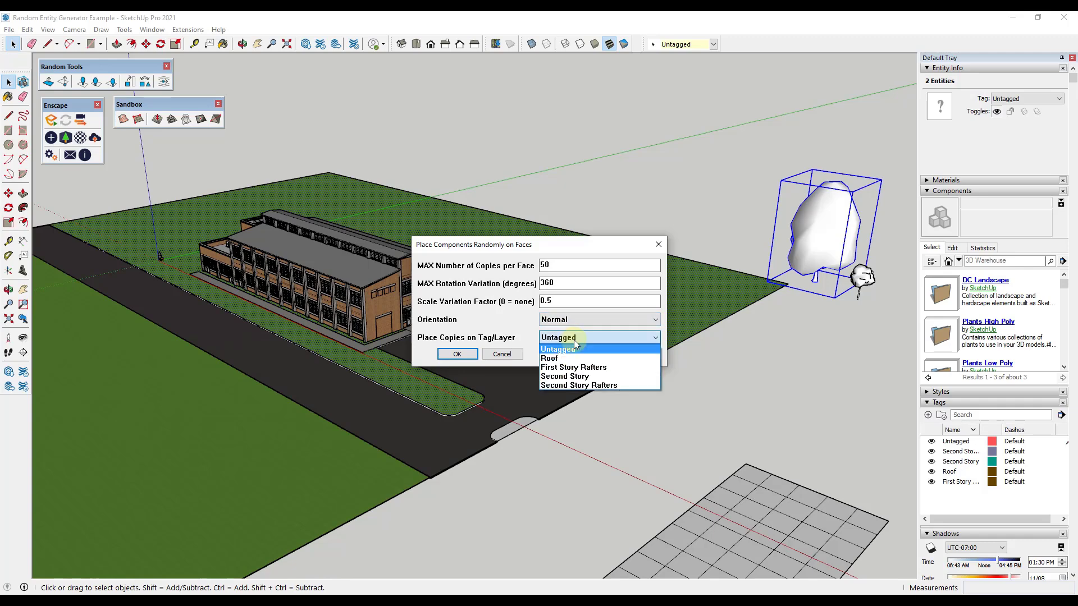
click(574, 339)
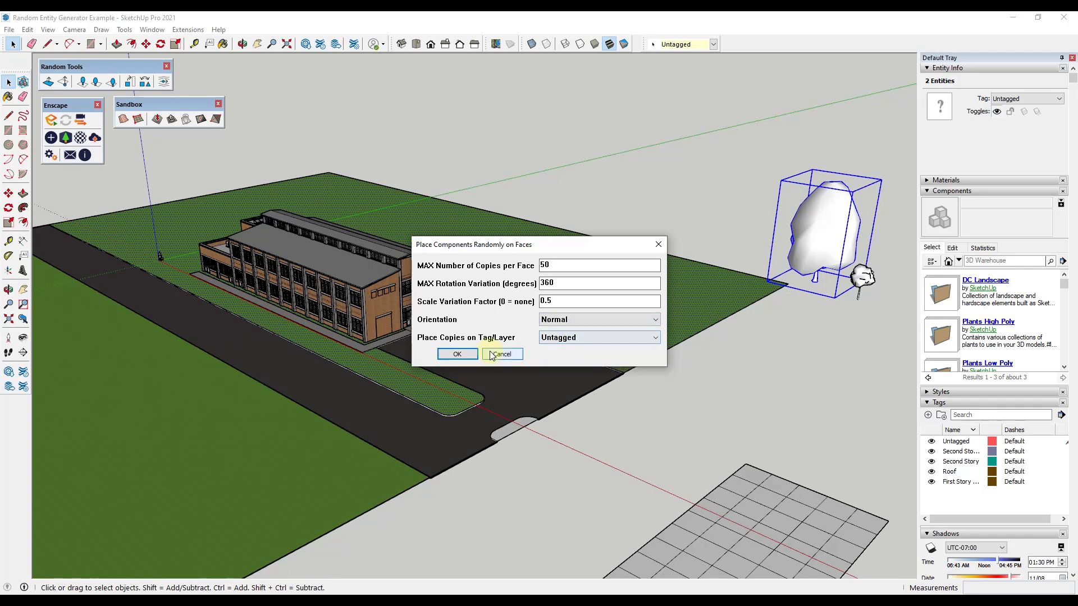
click(508, 354)
Step: Create a new tag named Trees
scroll(985, 335, down, 1)
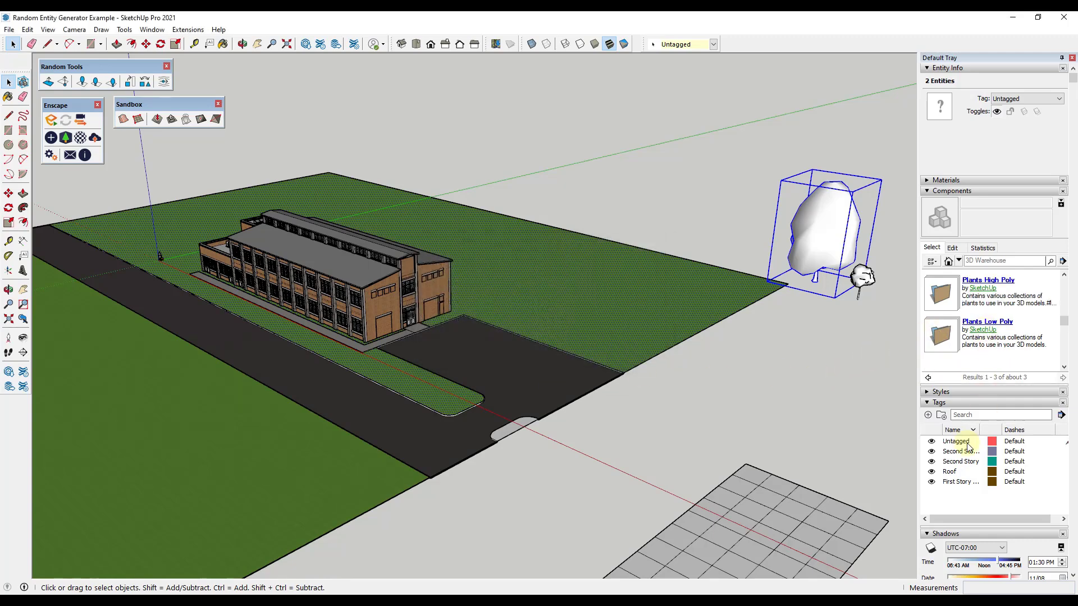
click(927, 416)
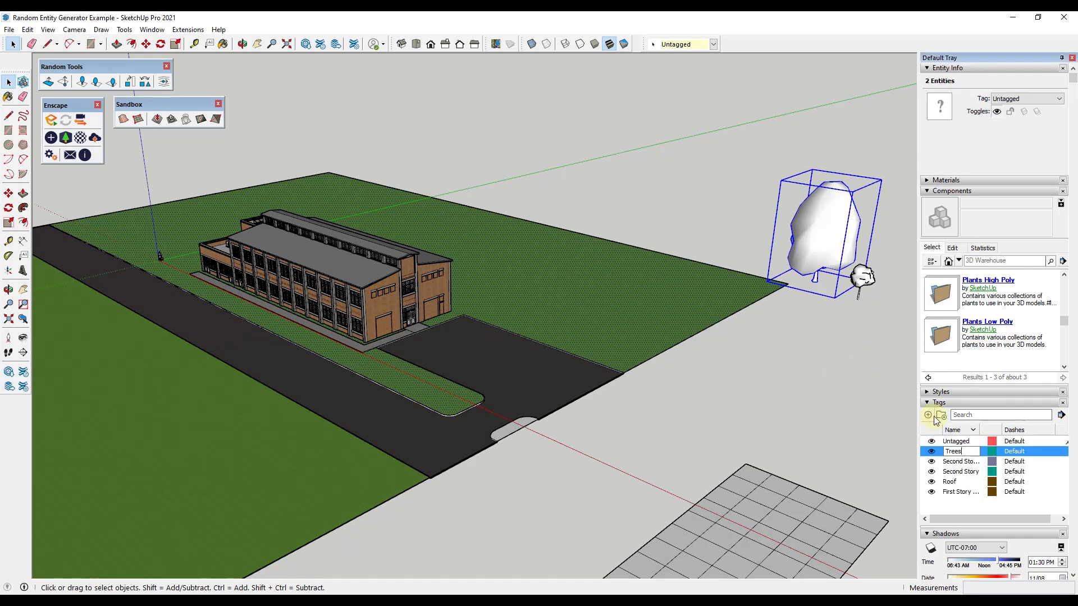
key(Return)
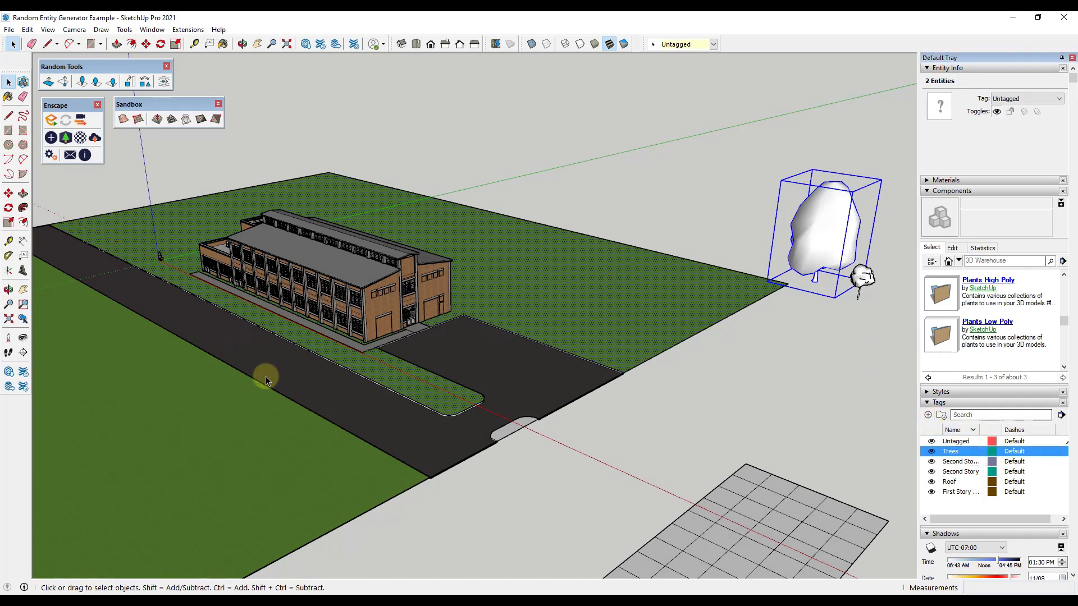
Step: Randomly place up to 50 tree copies on the grass face with 360° rotation variation, 0.5 scale variation, Normal orientation and the Trees tag
click(82, 82)
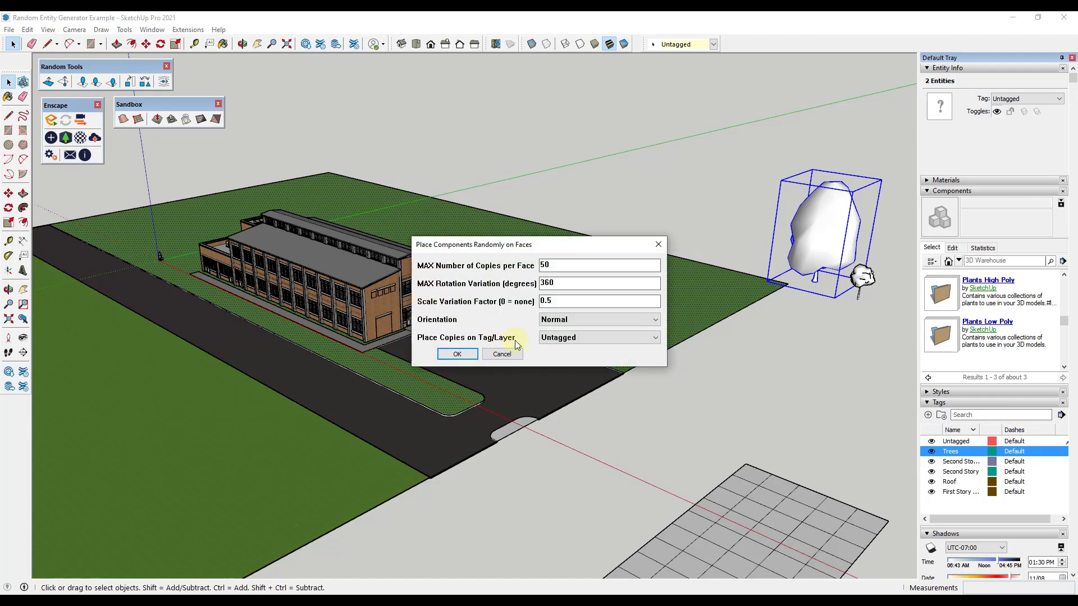
click(561, 337)
click(564, 397)
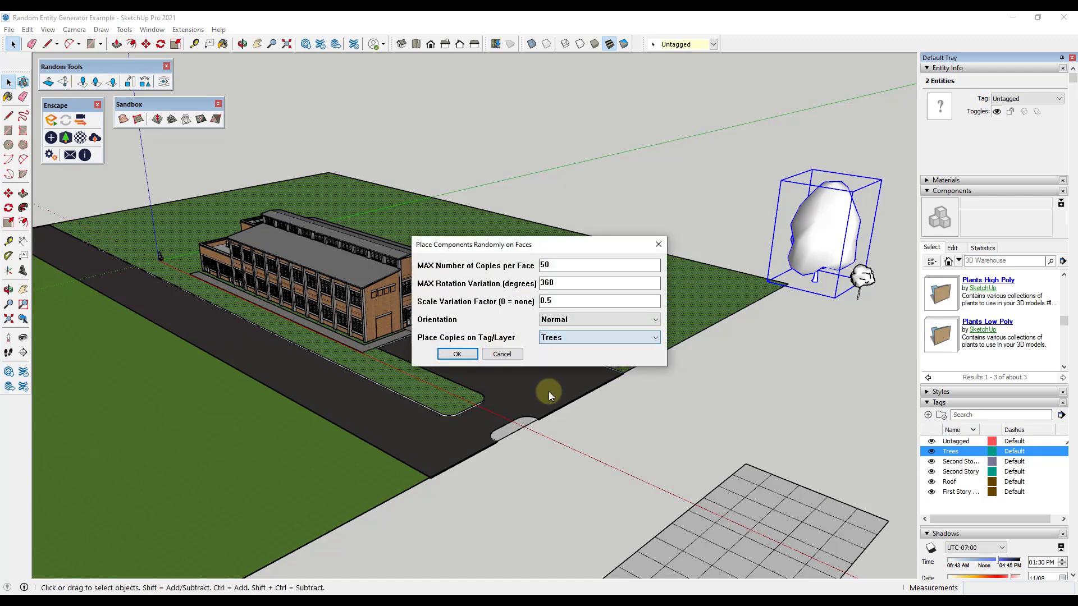
click(456, 354)
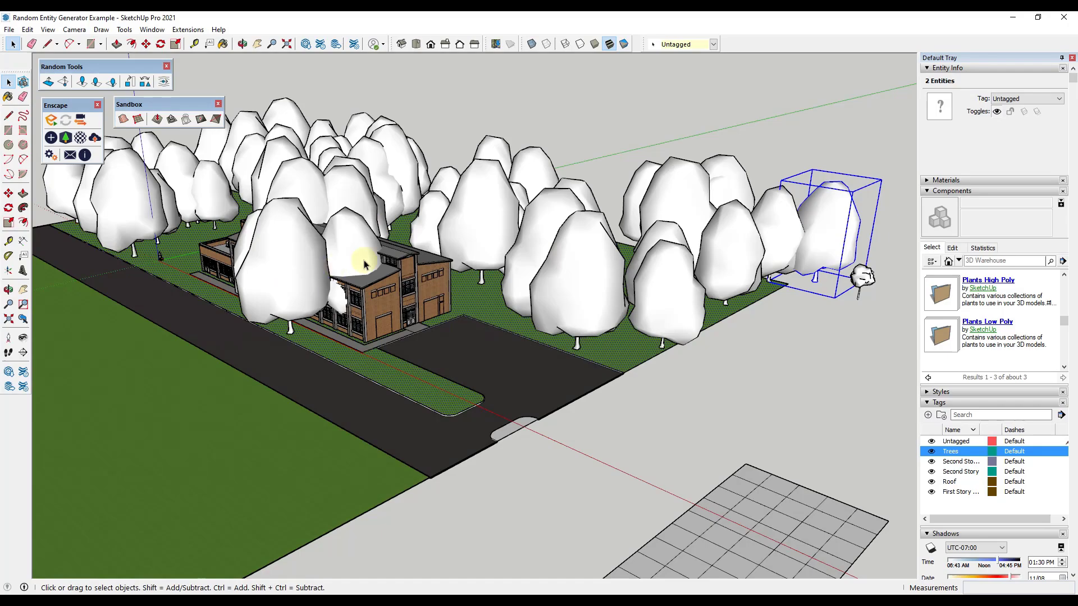
Step: Examine where the randomly placed trees stand in relation to the building, its walkway and the narrow grass strip
middle_drag(250, 284, 340, 262)
scroll(341, 263, down, 2)
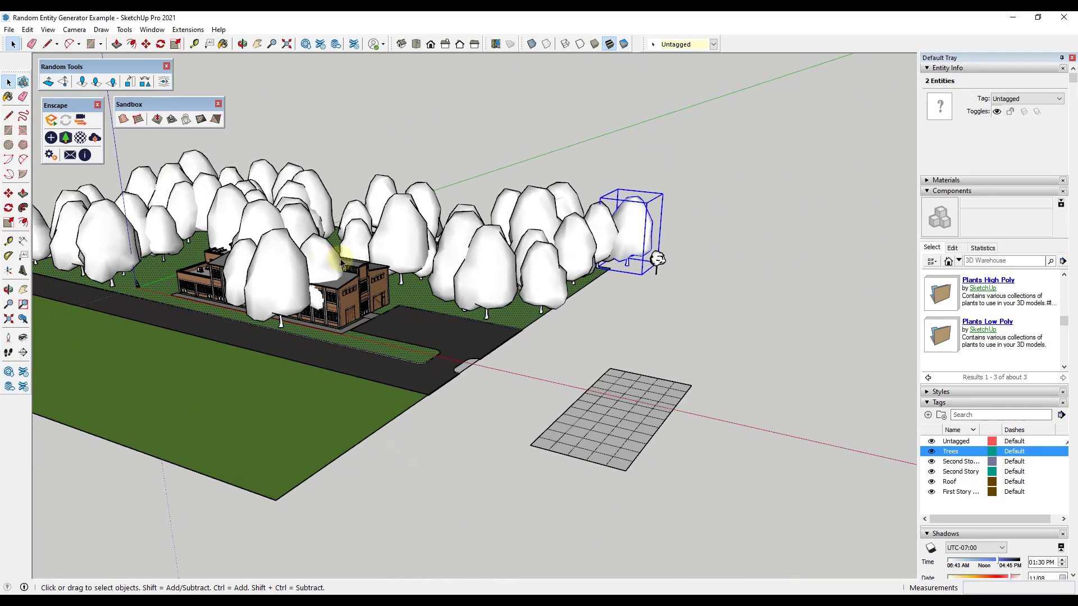
scroll(432, 271, up, 2)
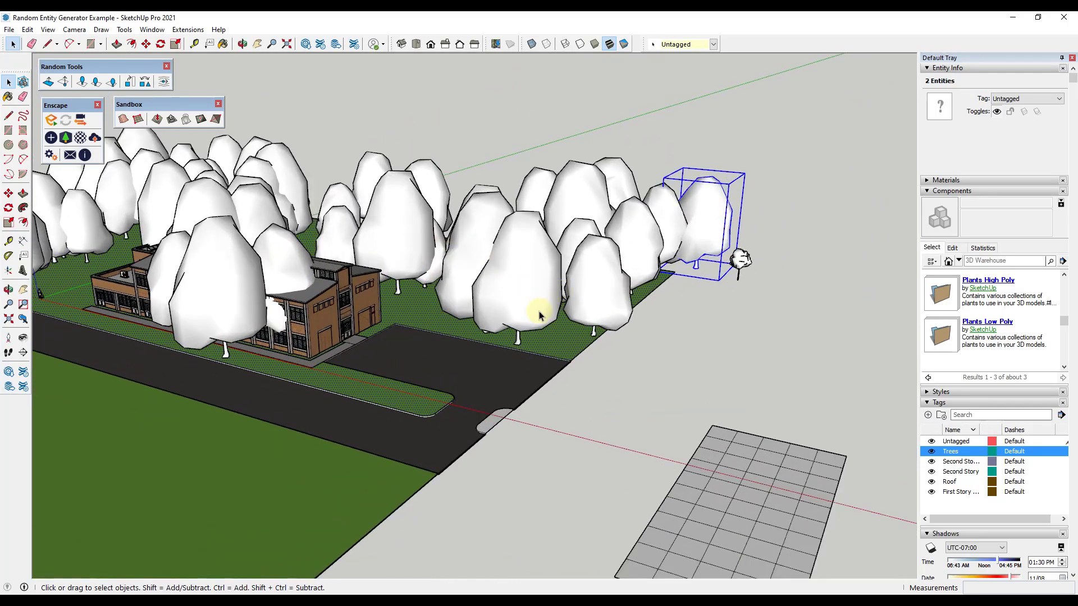
middle_drag(567, 305, 301, 404)
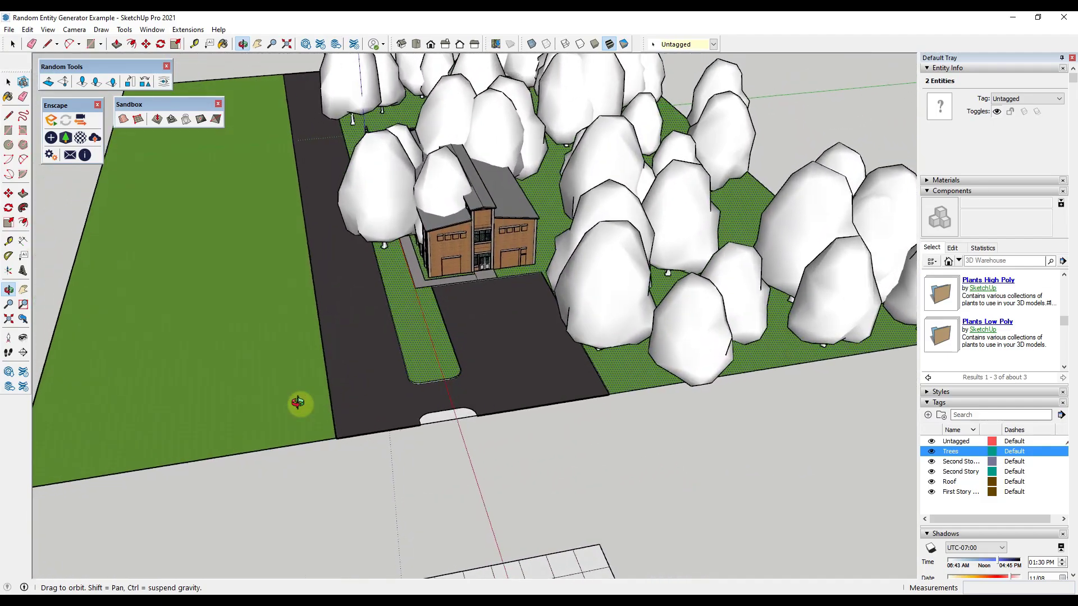
scroll(474, 298, up, 5)
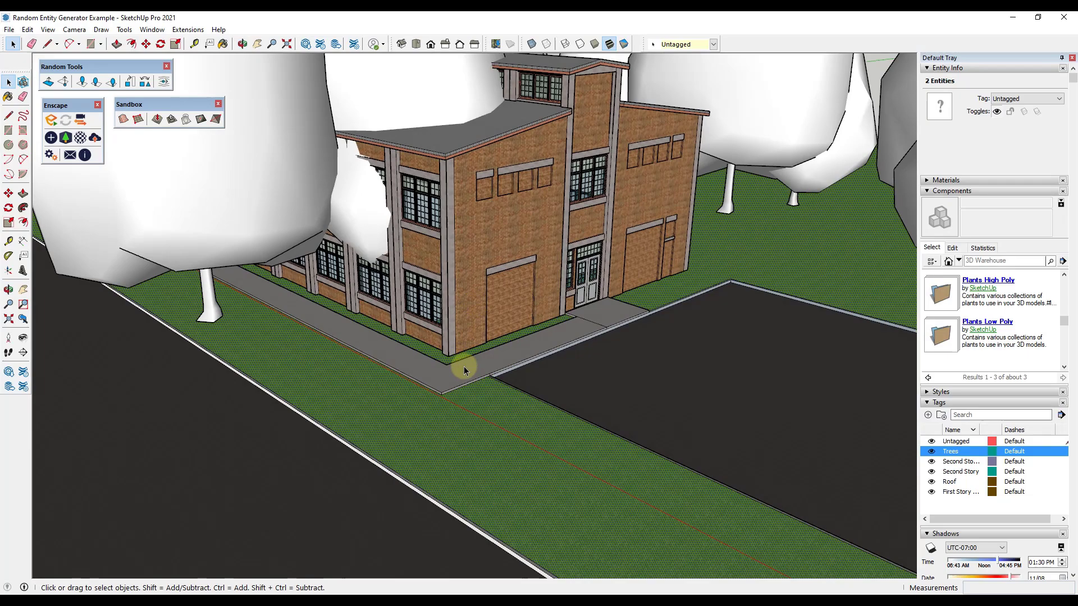
middle_drag(469, 315, 423, 107)
middle_drag(466, 404, 452, 456)
scroll(453, 457, down, 4)
Step: Delete the group of randomly placed trees
click(409, 241)
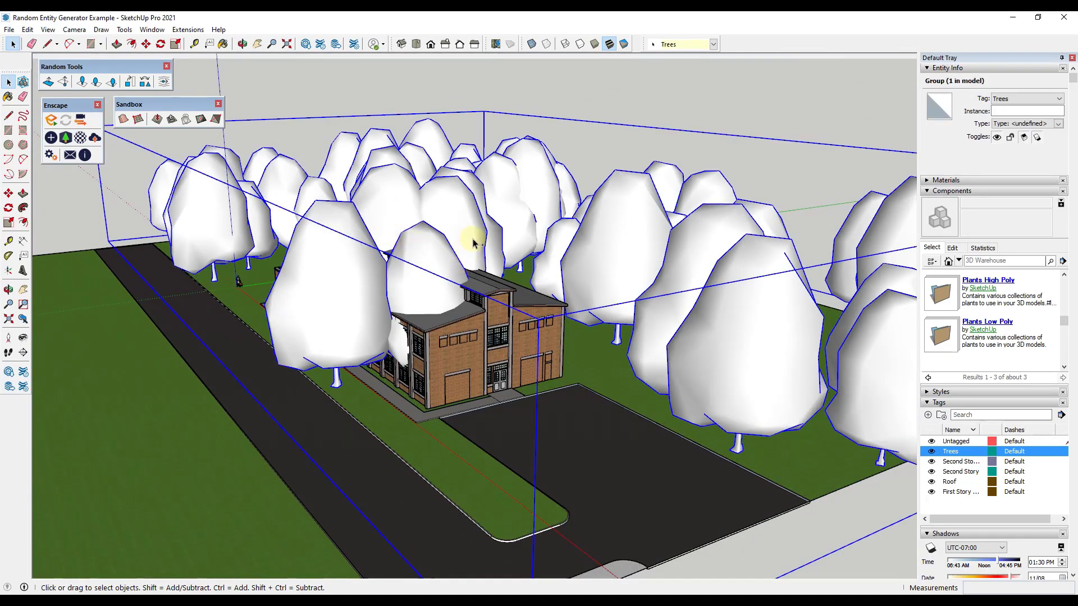
key(Delete)
Step: Draw lines from the parking lot corner along the building's rear side and around its far end, separating the adjacent grass strip from the large lawn
middle_drag(481, 255, 515, 387)
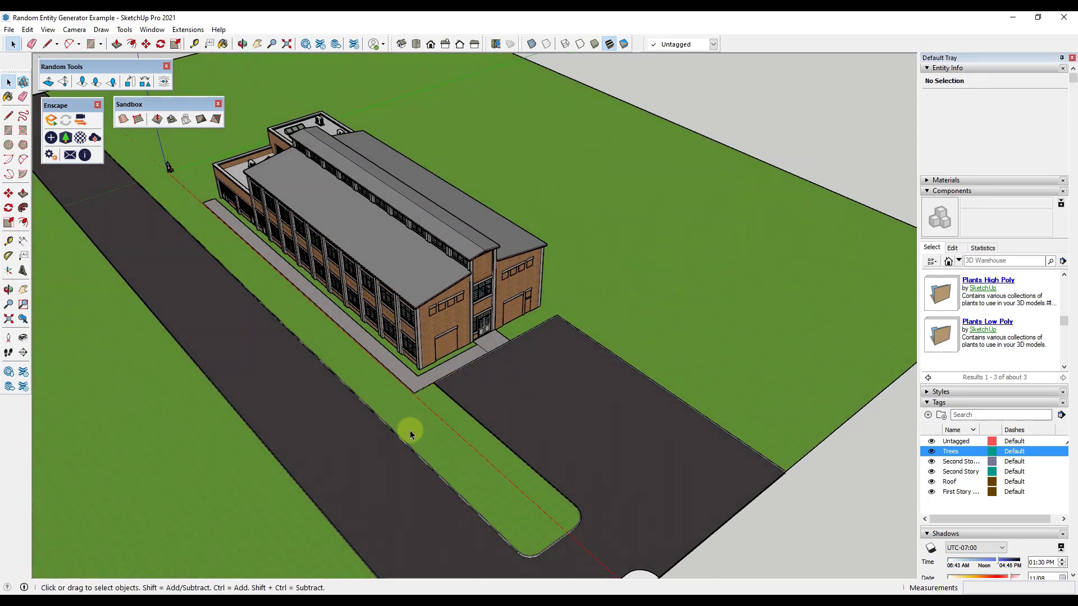
scroll(439, 423, down, 3)
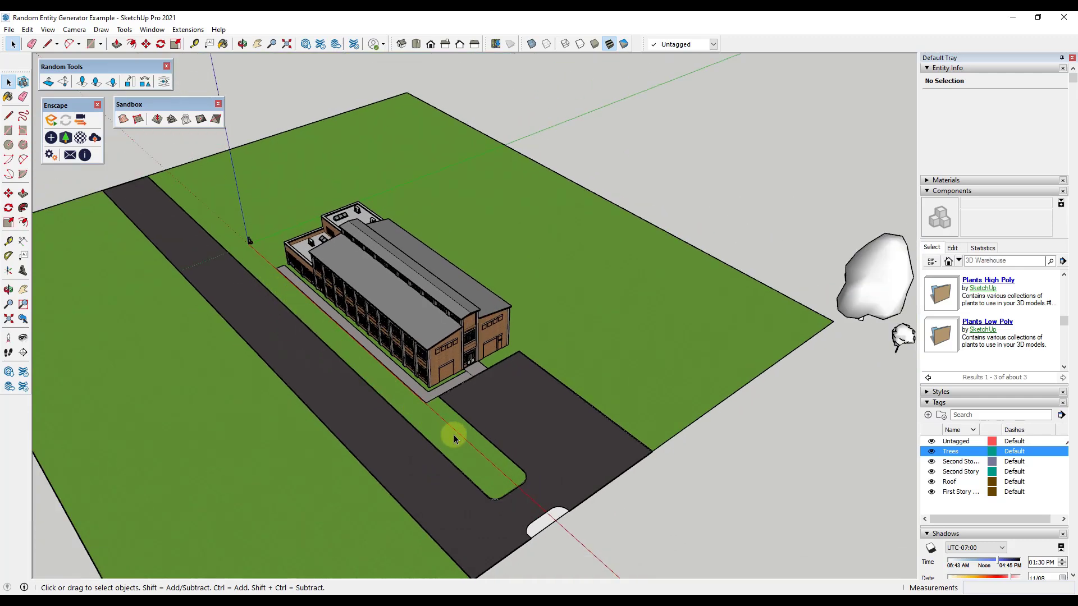
middle_drag(414, 277, 123, 278)
scroll(541, 421, up, 5)
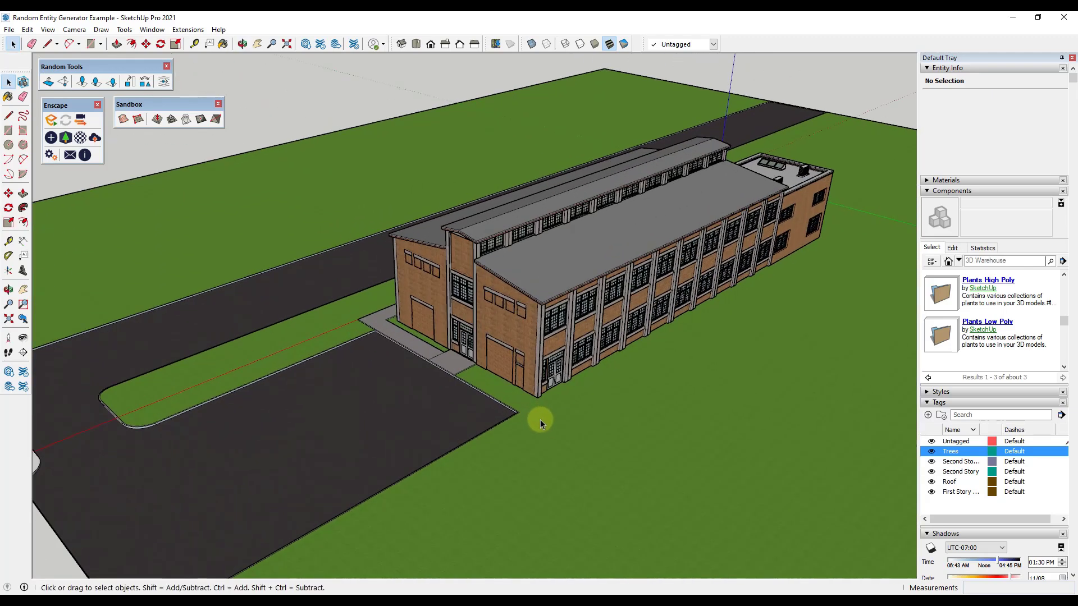
key(l)
click(519, 412)
scroll(521, 411, down, 3)
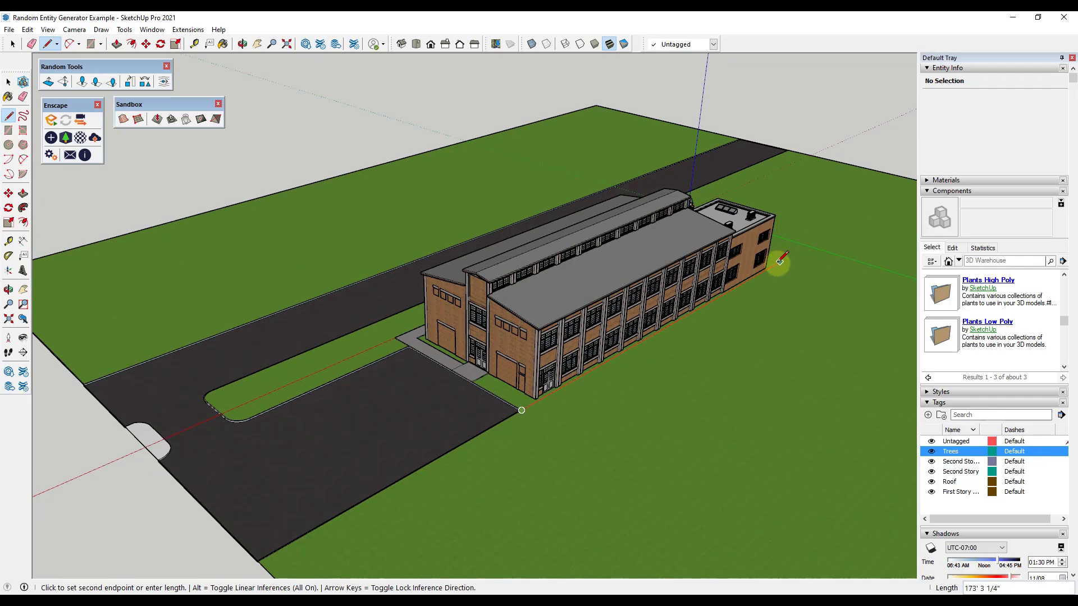
click(775, 263)
shift+middle_drag(804, 260, 313, 185)
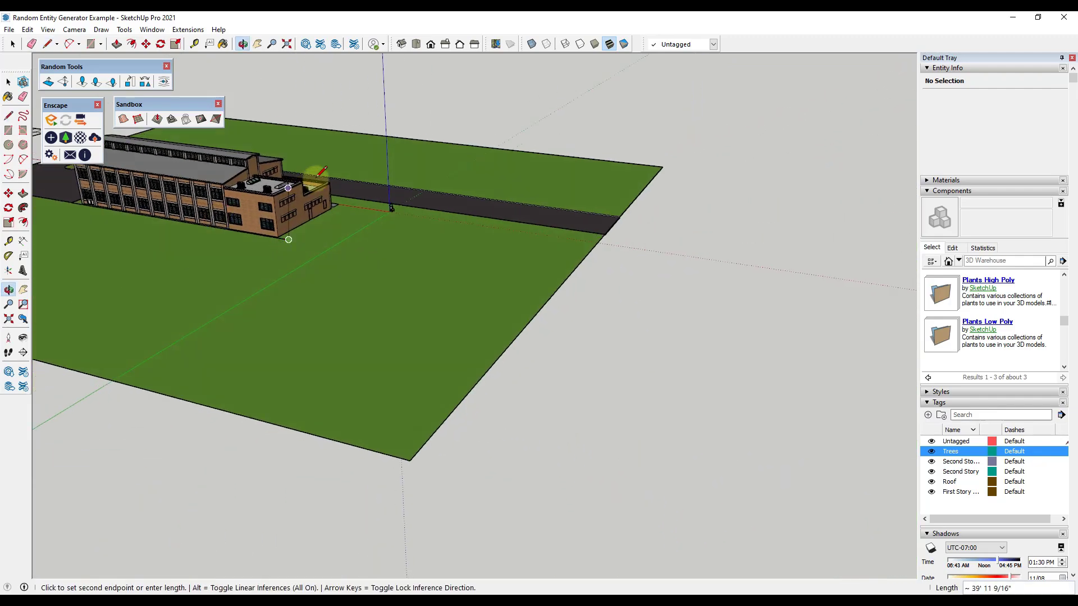
key(Escape)
key(space)
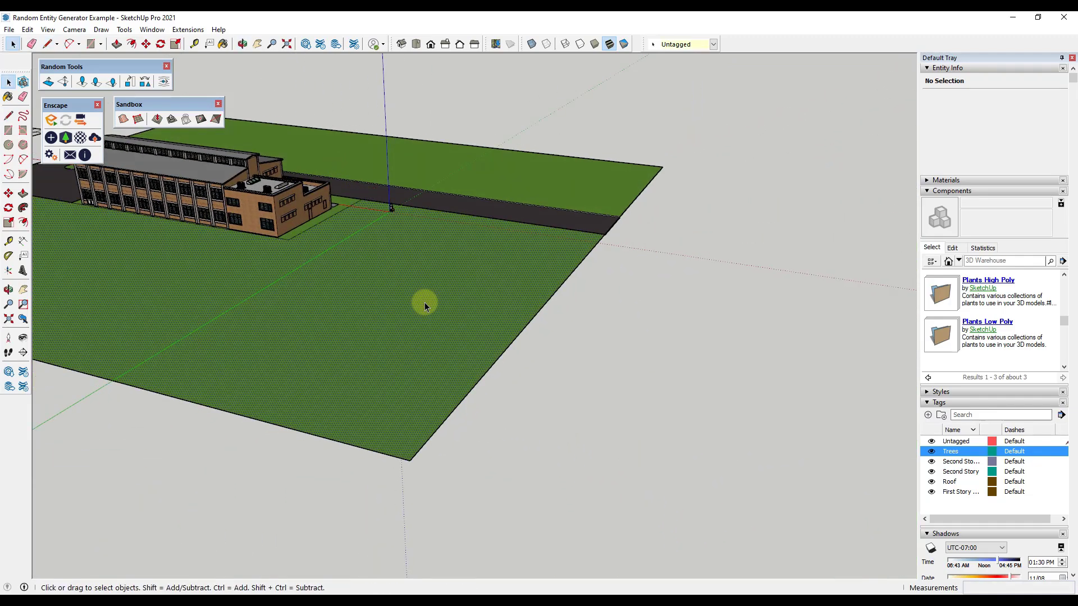
Step: Randomly place up to 35 tree copies on the large grass face with 360° rotation, 0.75 scale variation, Normal orientation and the Trees tag
click(425, 302)
middle_drag(425, 302, 641, 251)
scroll(539, 292, up, 5)
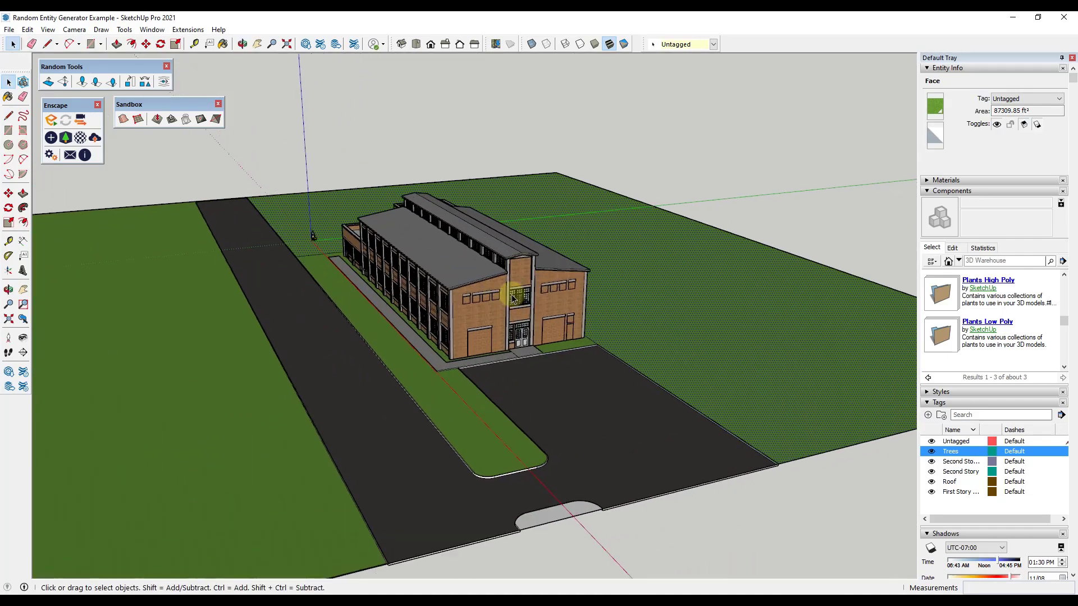
middle_drag(586, 312, 553, 314)
scroll(632, 305, down, 5)
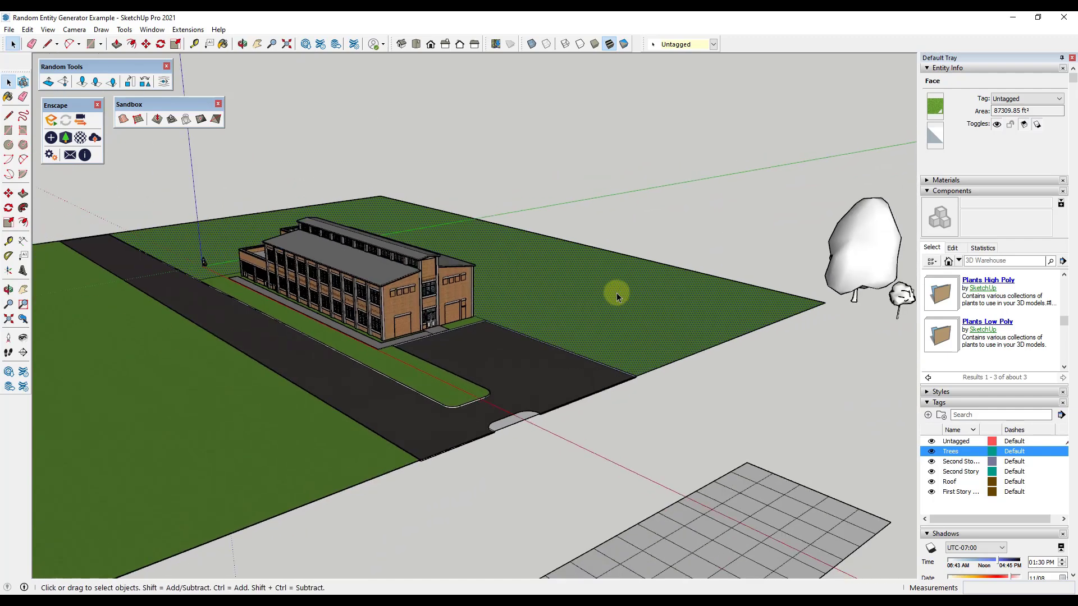
shift+click(814, 265)
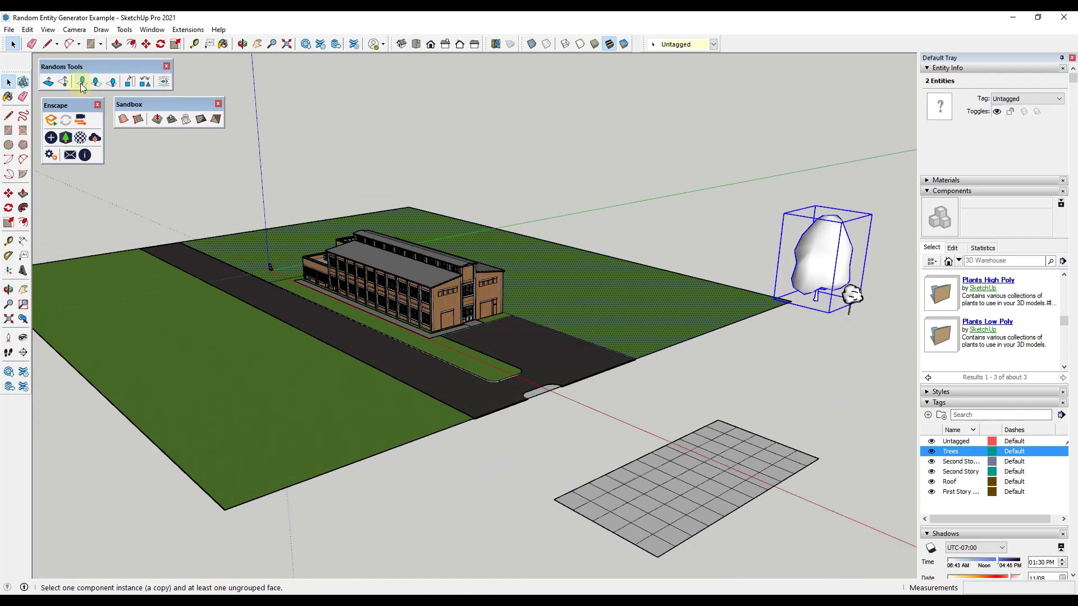
click(82, 82)
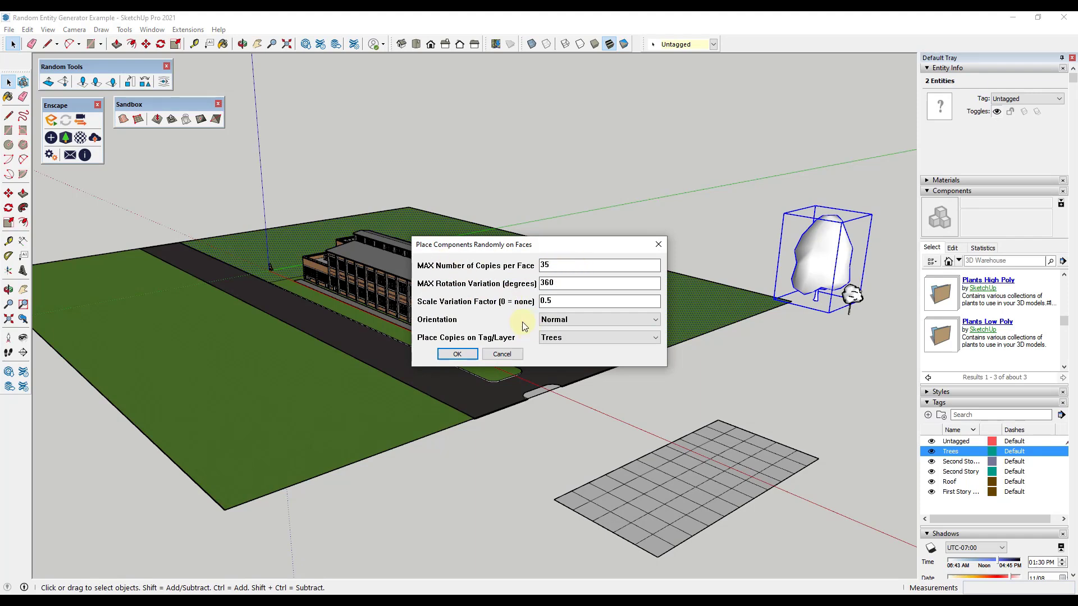
key(Tab)
key(Tab)
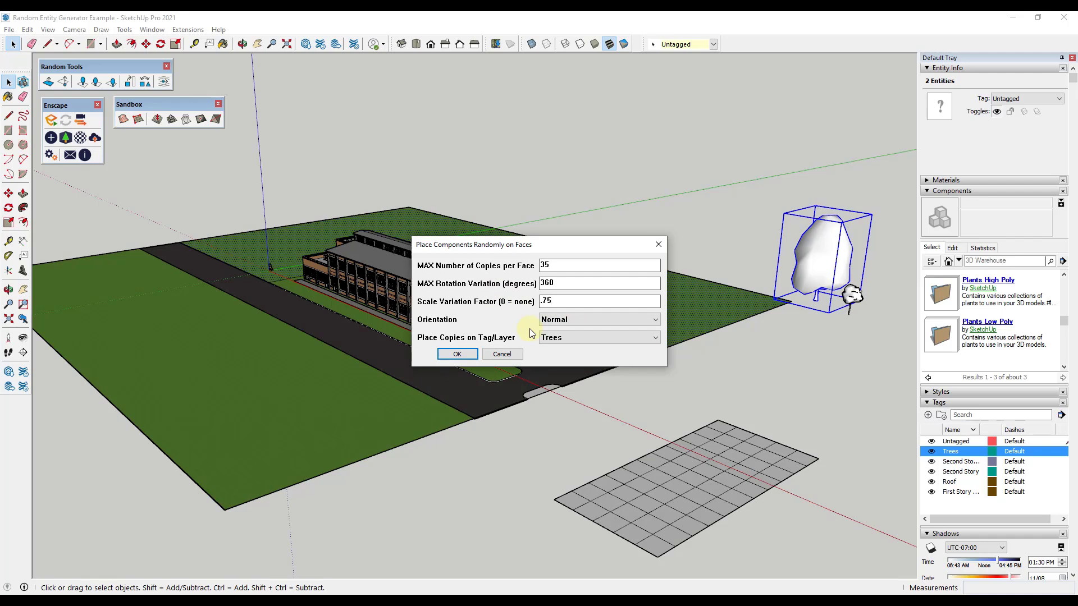
click(457, 353)
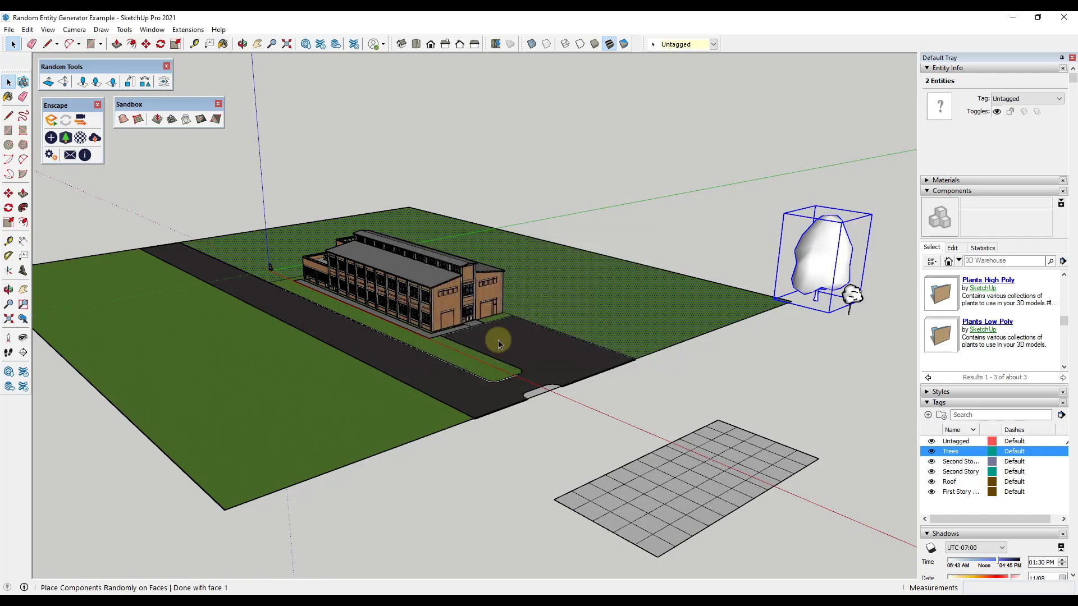
Step: Delete the large tree crowding the rear of the building from inside the tree group, leaving the group's other trees in place
middle_drag(647, 323, 543, 301)
scroll(503, 211, up, 4)
click(509, 215)
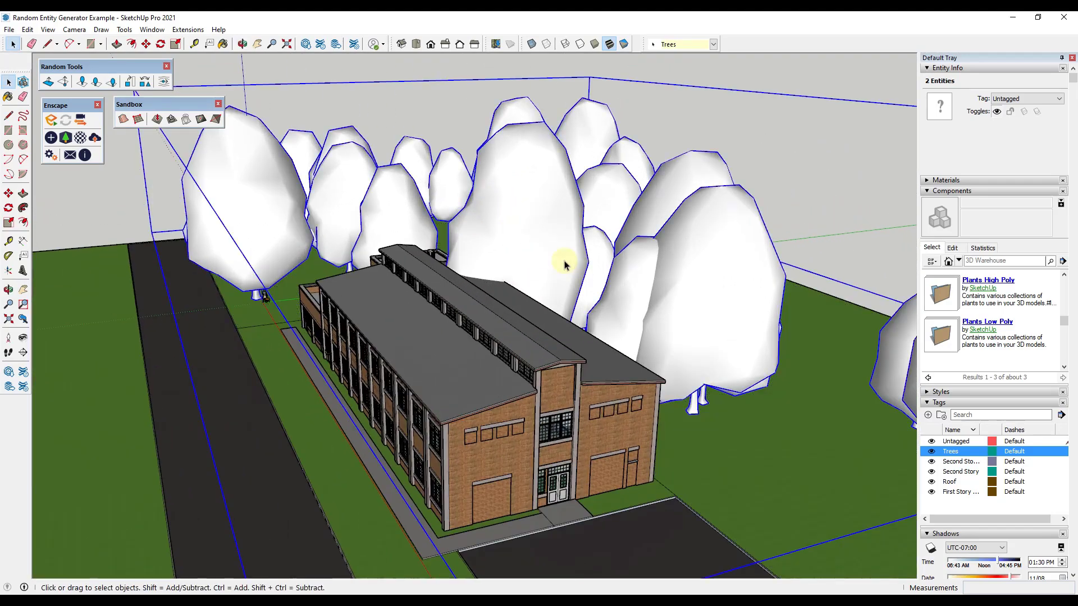
double_click(530, 230)
click(504, 229)
key(Delete)
middle_drag(538, 248, 722, 241)
scroll(628, 279, down, 3)
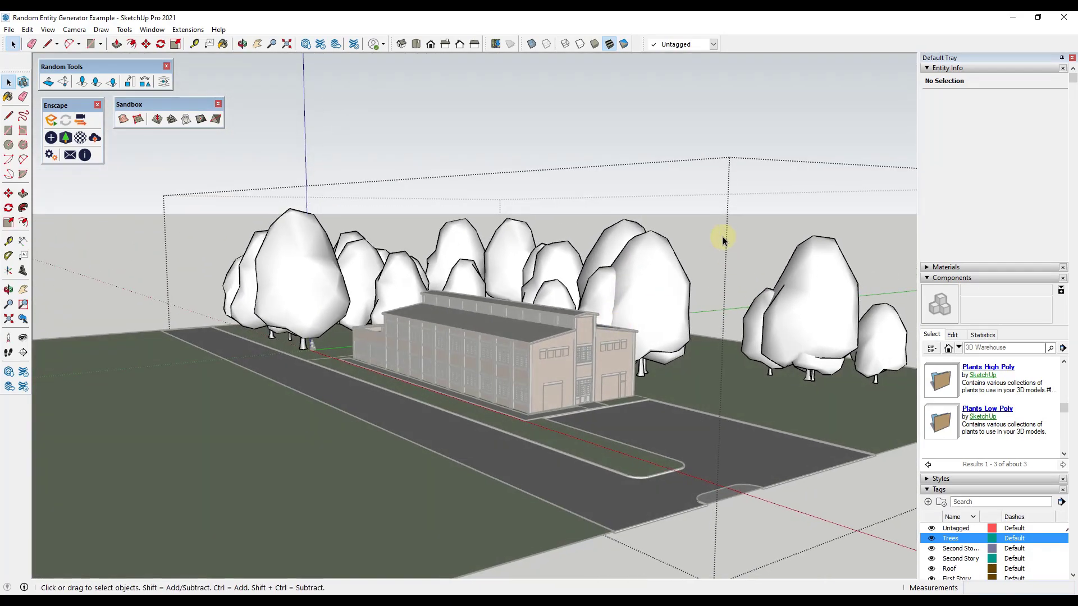
click(722, 238)
Step: Start the Enscape rendering and examine the scattered trees around the front and side of the building
scroll(640, 304, up, 4)
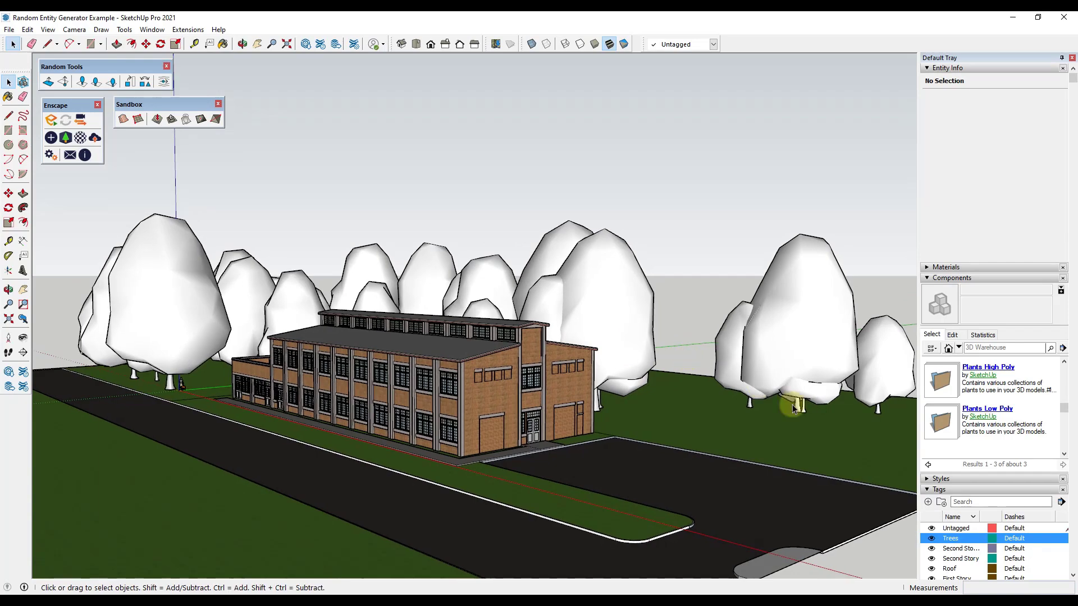
middle_drag(789, 404, 704, 377)
shift+middle_drag(496, 335, 611, 380)
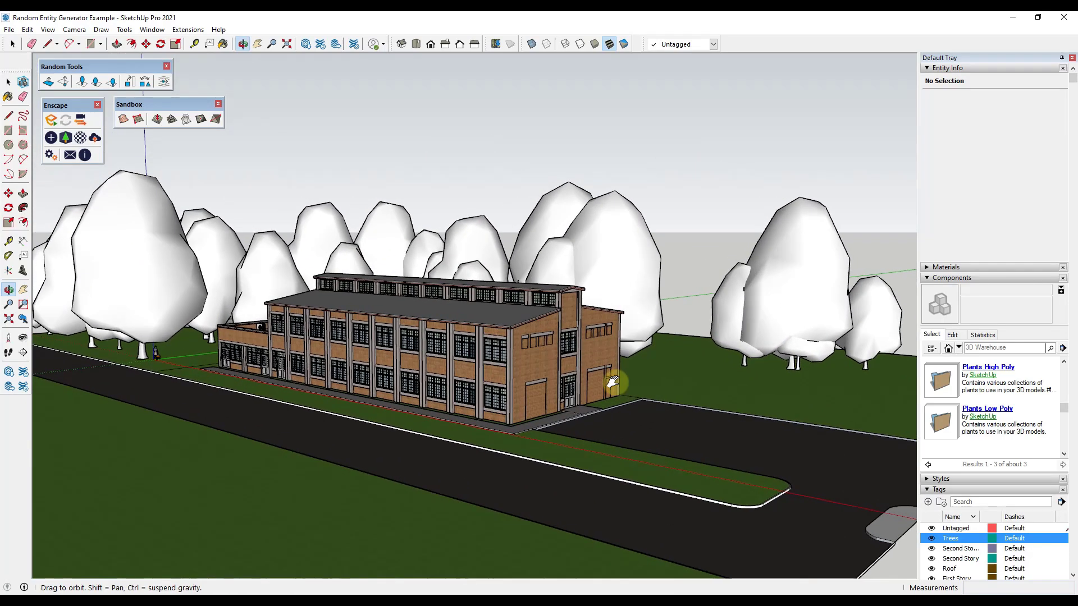
click(51, 119)
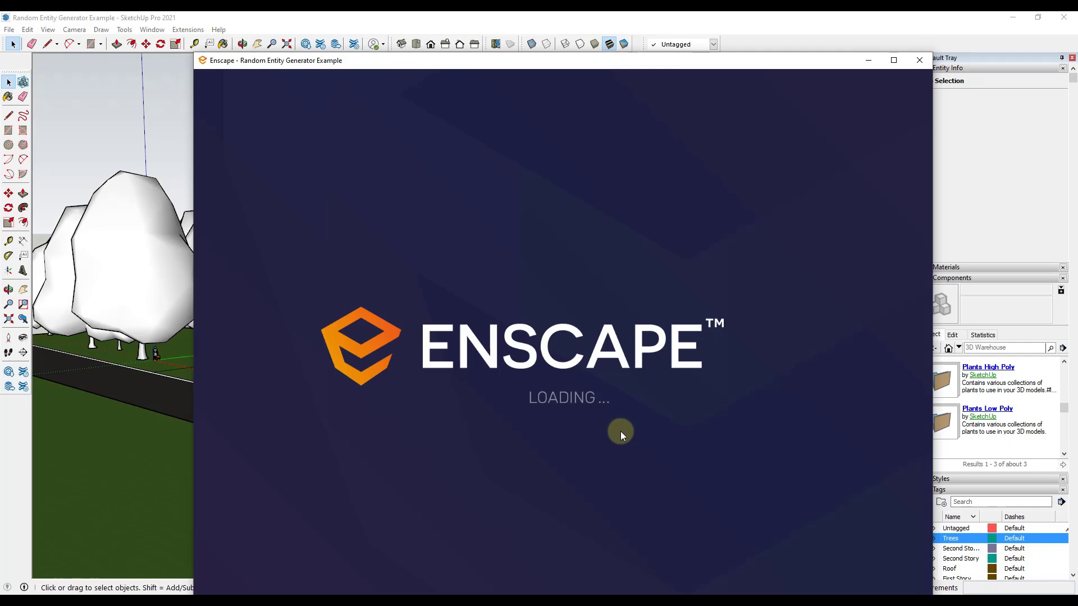
key(w)
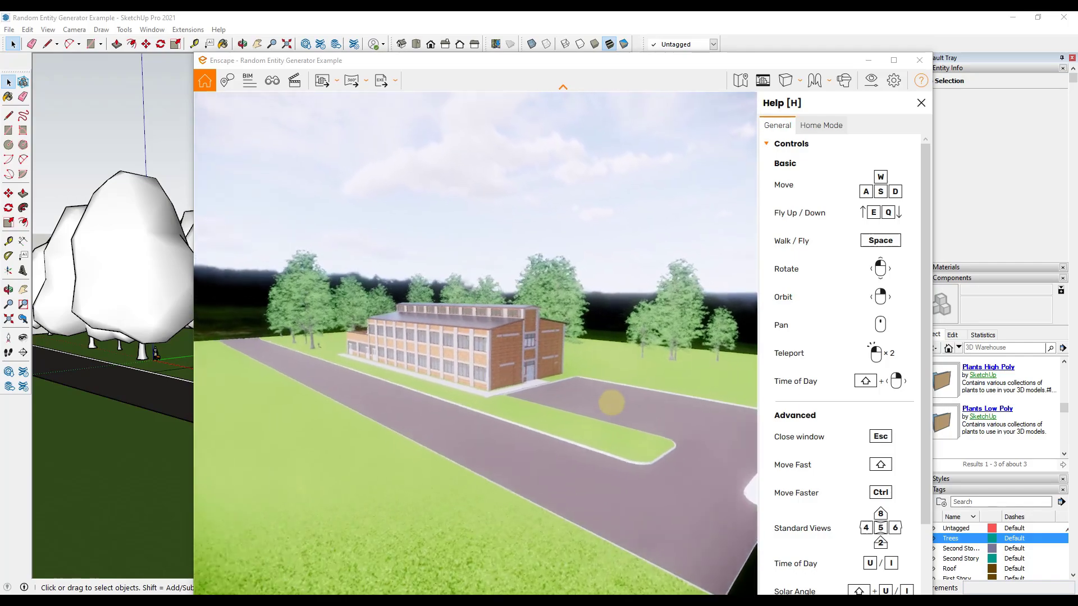
key(w)
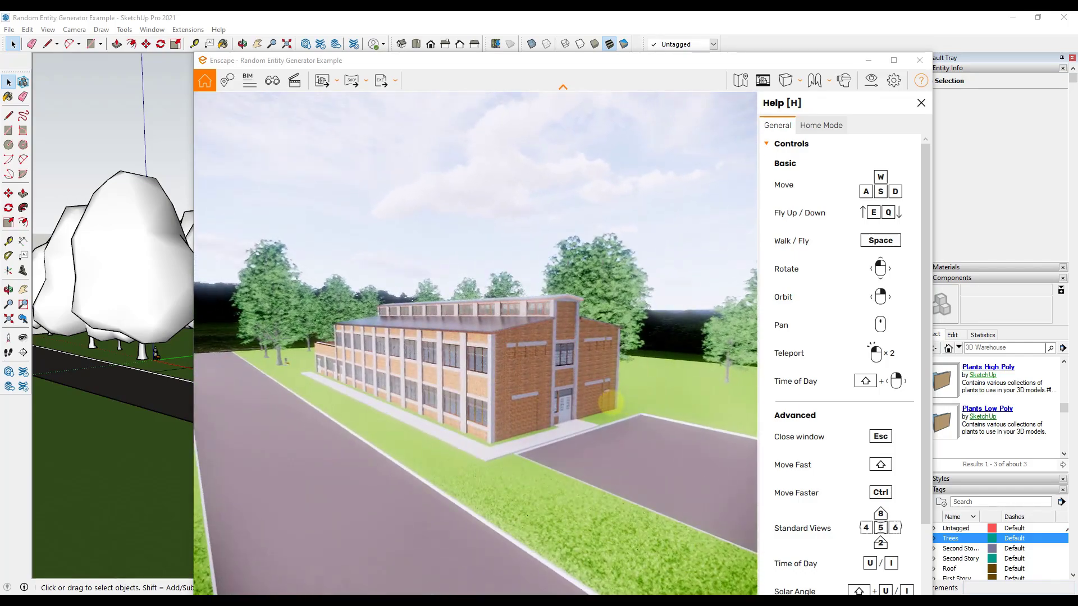
key(w)
key(d)
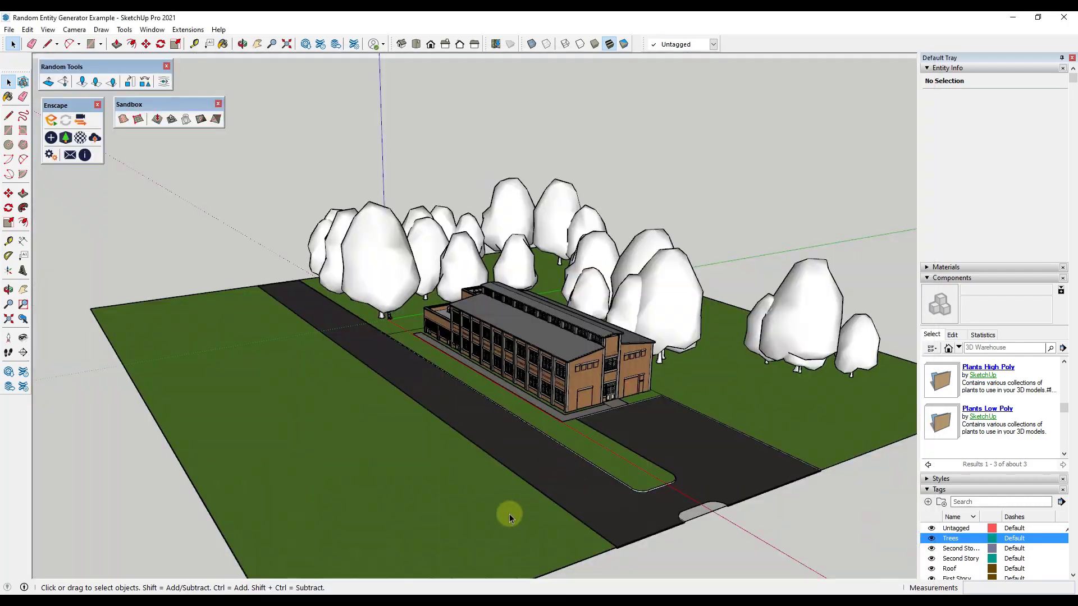
Step: Return to SketchUp, select the large grass face and examine how the trees are spread over it
middle_drag(510, 514, 577, 464)
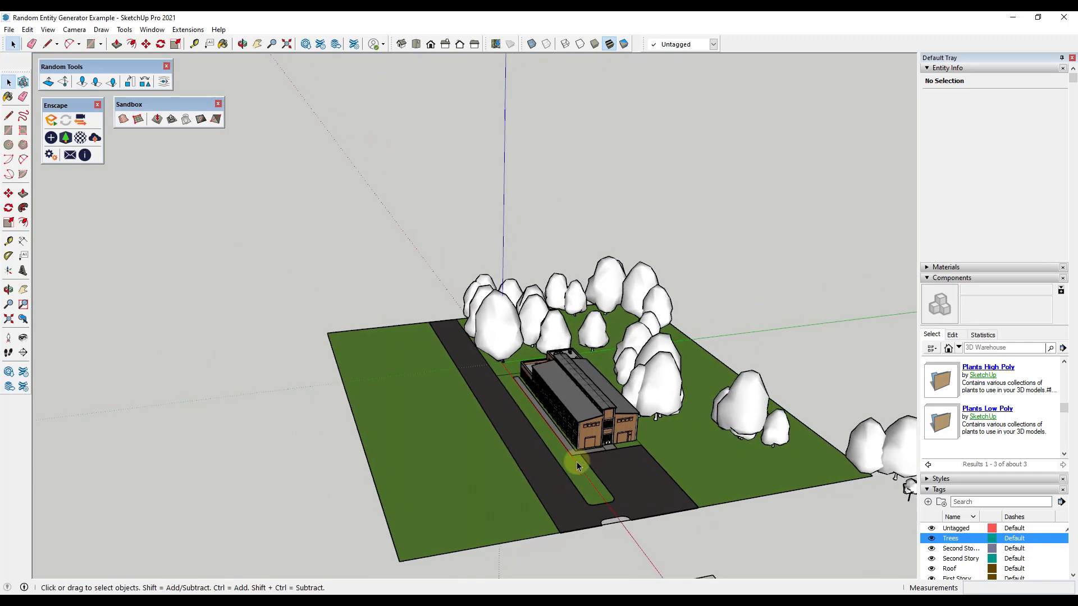
scroll(578, 464, down, 2)
scroll(750, 453, up, 3)
middle_drag(754, 457, 660, 352)
click(660, 352)
scroll(618, 359, up, 5)
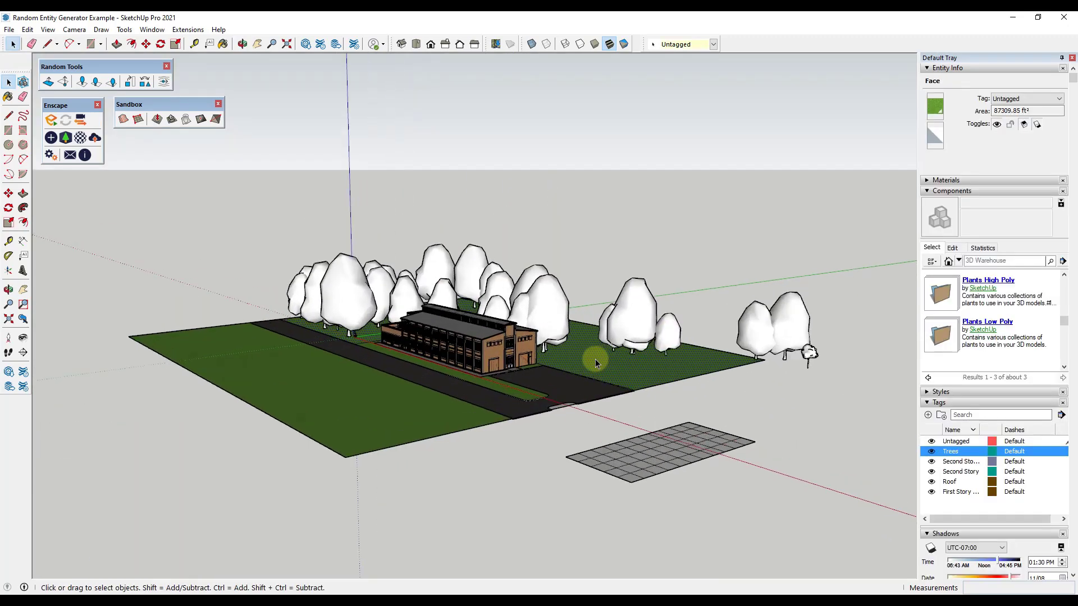
scroll(601, 370, down, 3)
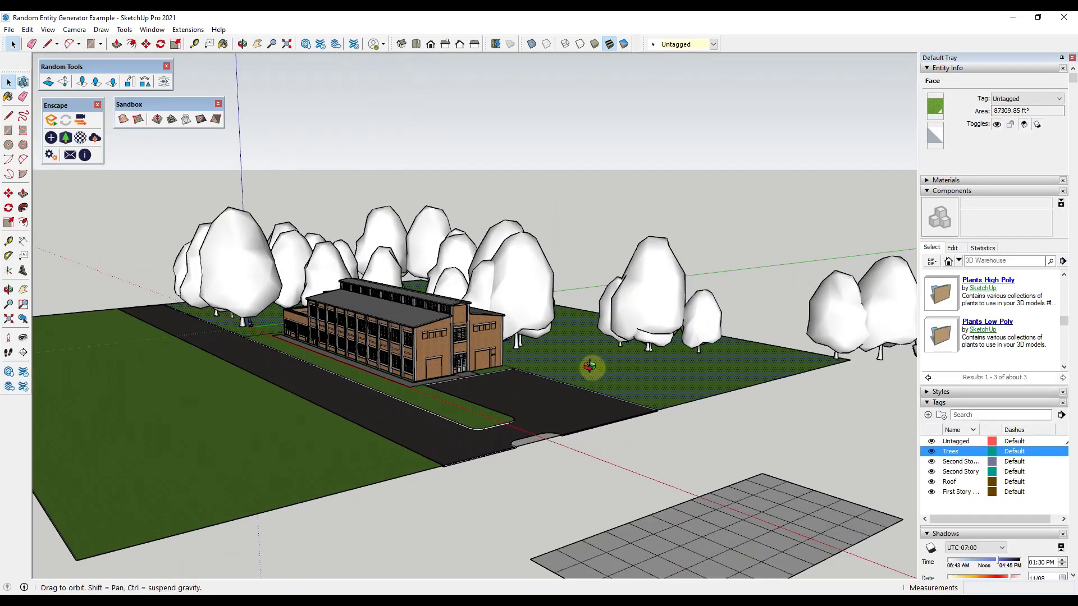
middle_drag(590, 366, 489, 428)
scroll(488, 428, down, 3)
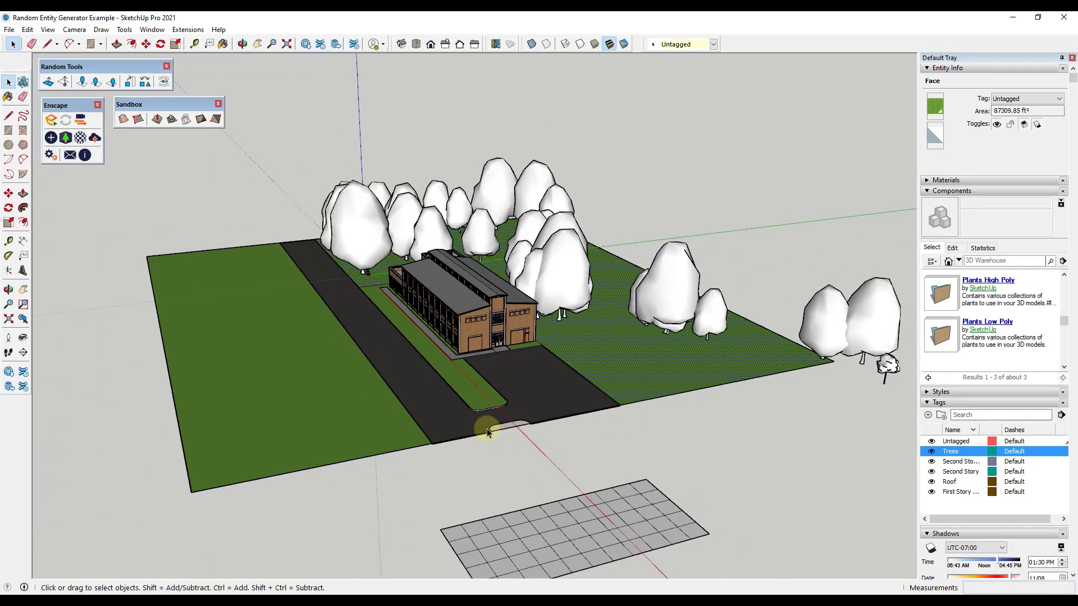
scroll(536, 250, up, 5)
scroll(423, 239, down, 4)
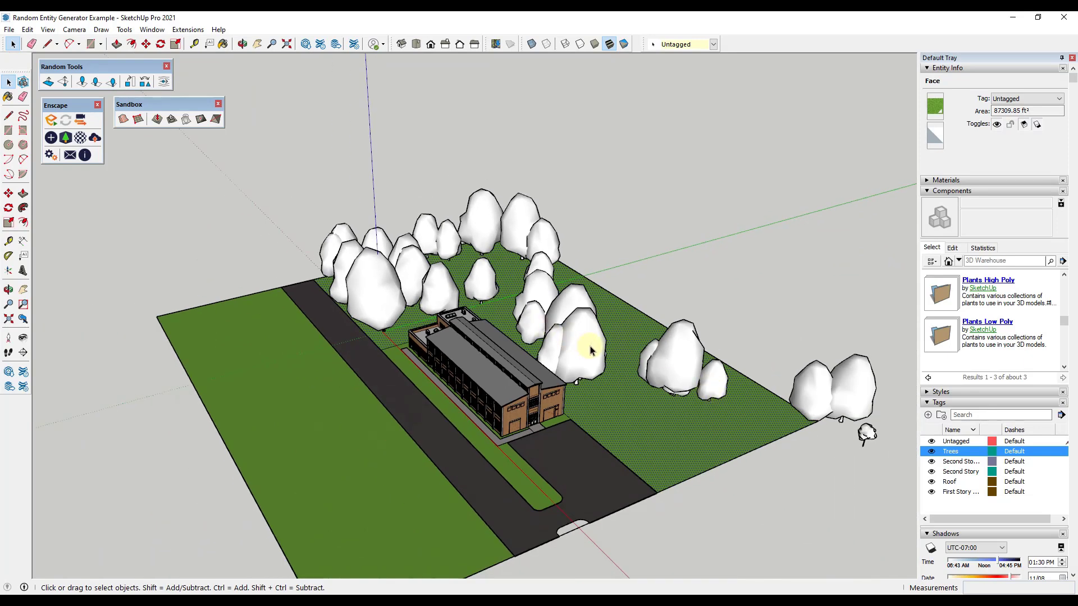
Step: Delete the whole group of randomly placed trees from the lawn
double_click(600, 351)
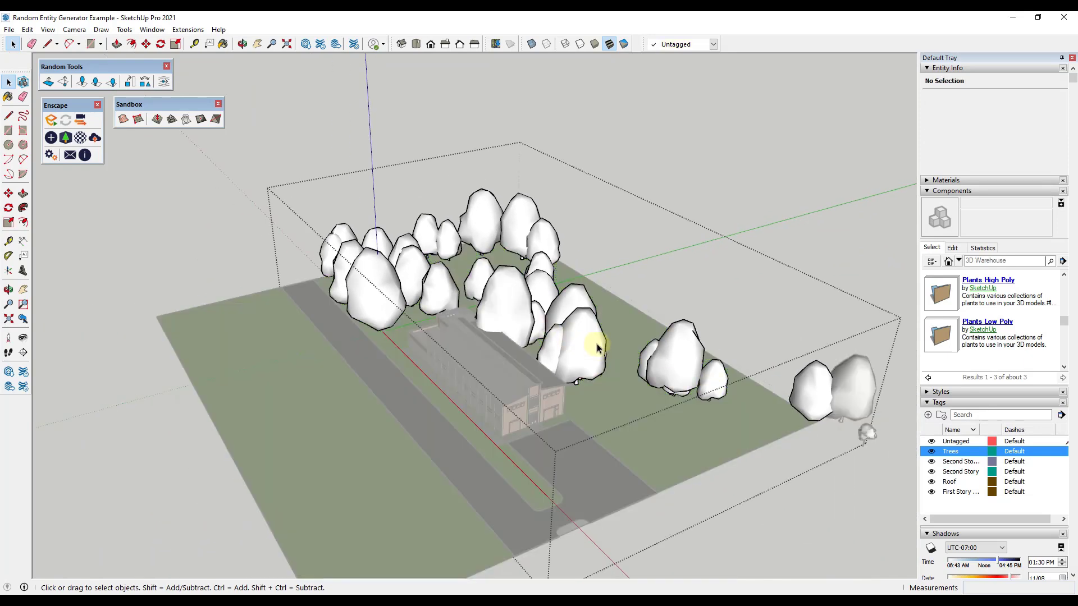
key(Escape)
click(577, 320)
key(Delete)
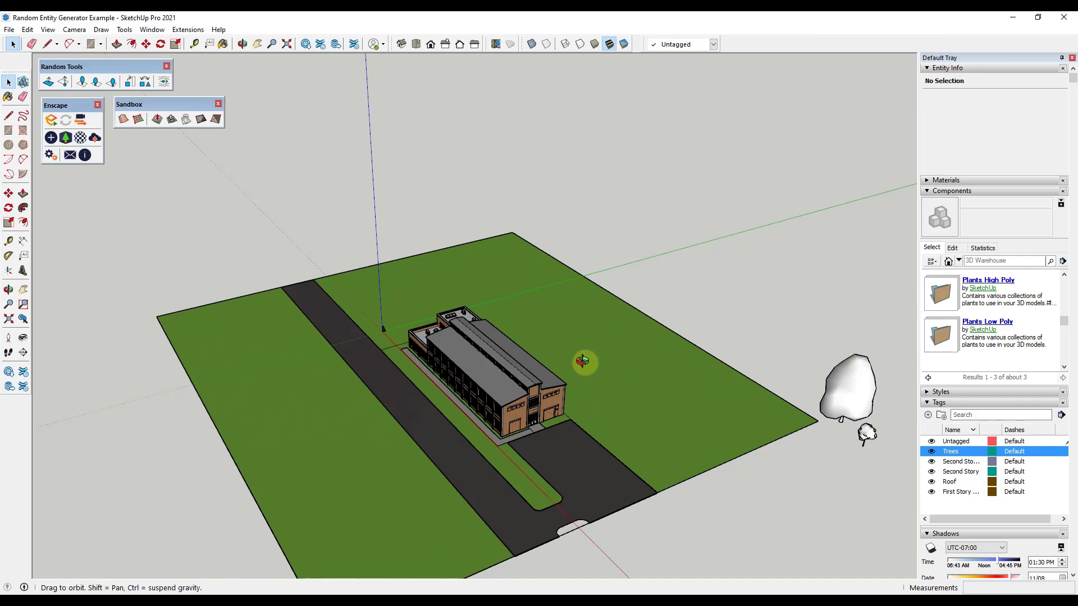
Step: Draw a line from the strip along the building's long rear side across the grass to the plot's outer edge, dividing the large face
middle_drag(582, 362, 460, 376)
middle_drag(692, 412, 565, 399)
scroll(565, 399, up, 1)
click(639, 412)
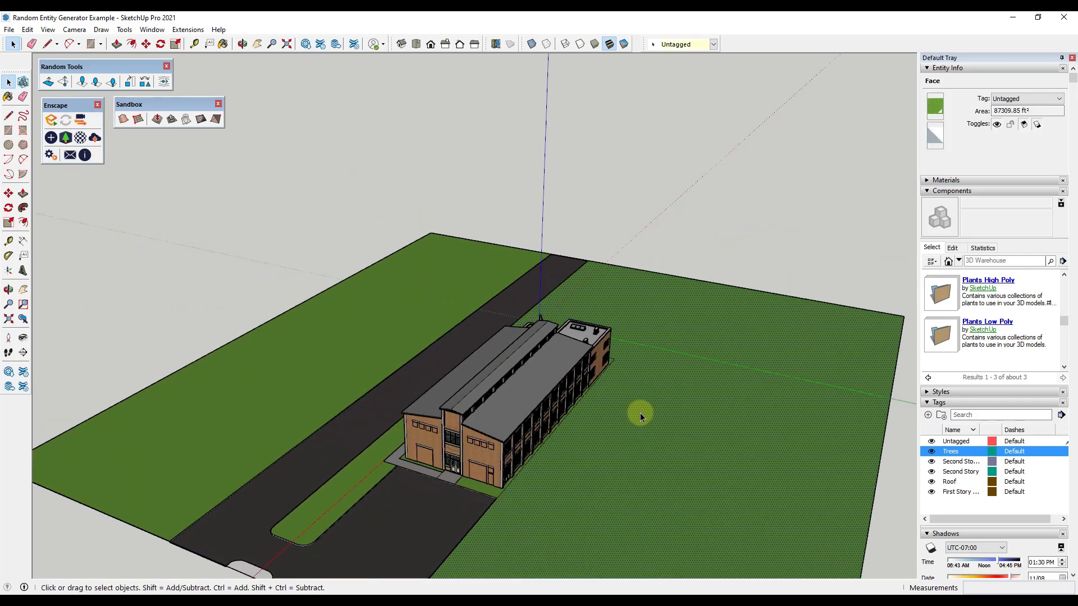
key(l)
scroll(550, 436, up, 1)
click(547, 437)
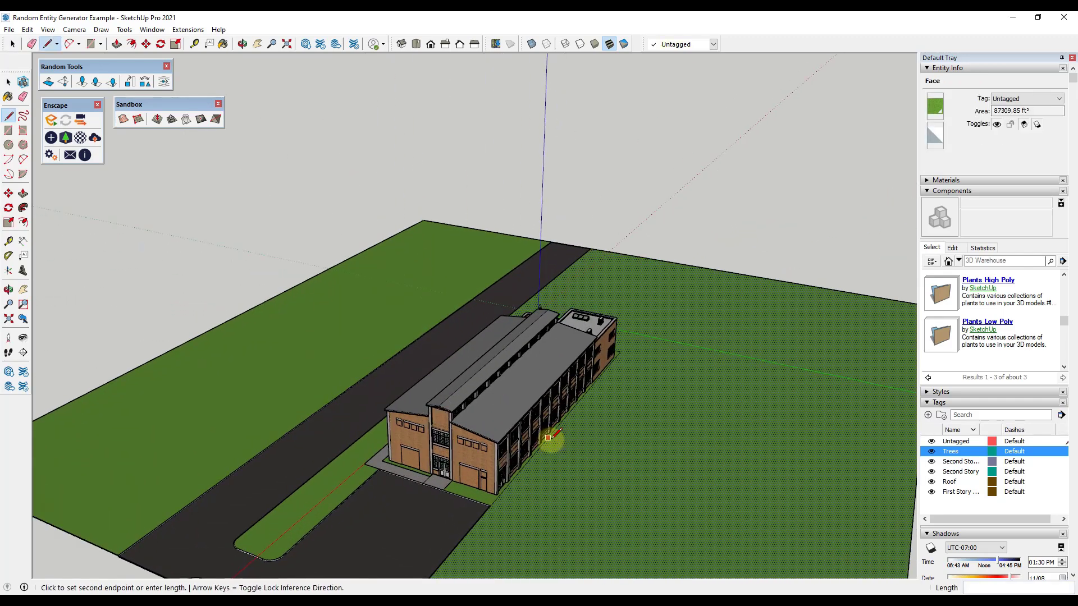
scroll(548, 437, down, 3)
key(Escape)
key(space)
scroll(609, 370, up, 2)
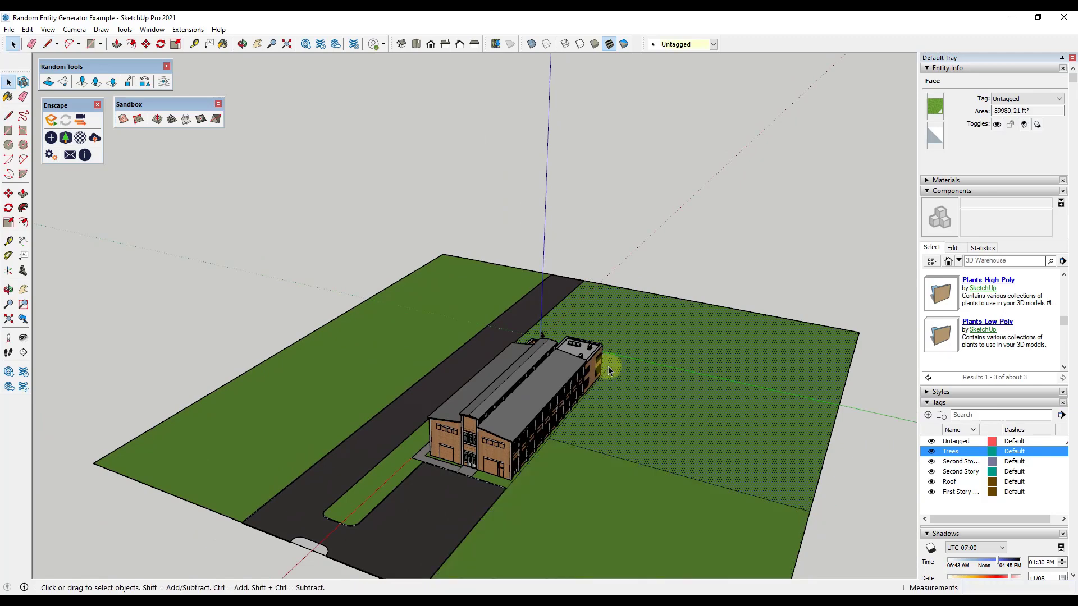
Step: Draw a line about 168' long from the strip's corner at the building's far end to the plot's back edge
key(l)
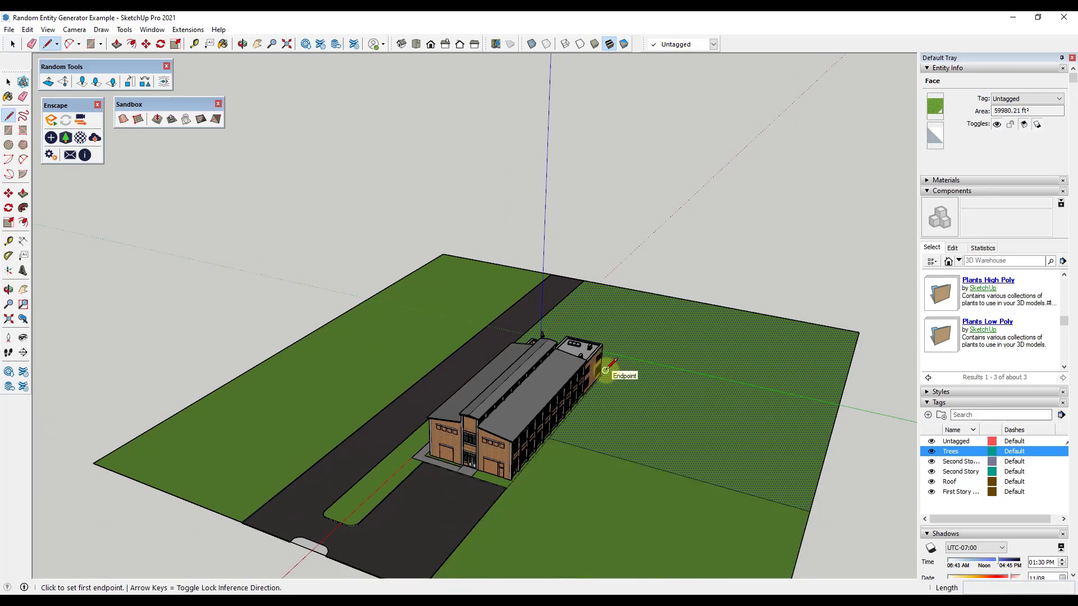
click(605, 370)
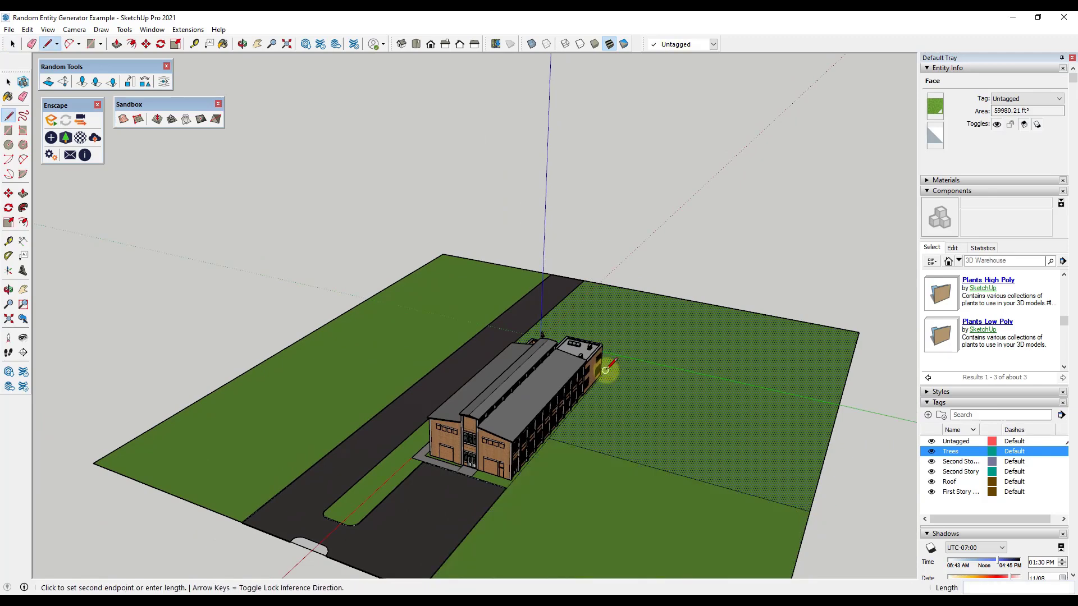
click(667, 295)
key(space)
Step: Randomly place up to 35 trees on each of the two large grass faces, with 360° rotation, 0.75 scale variation, Normal orientation and the Trees tag
middle_drag(656, 472, 702, 479)
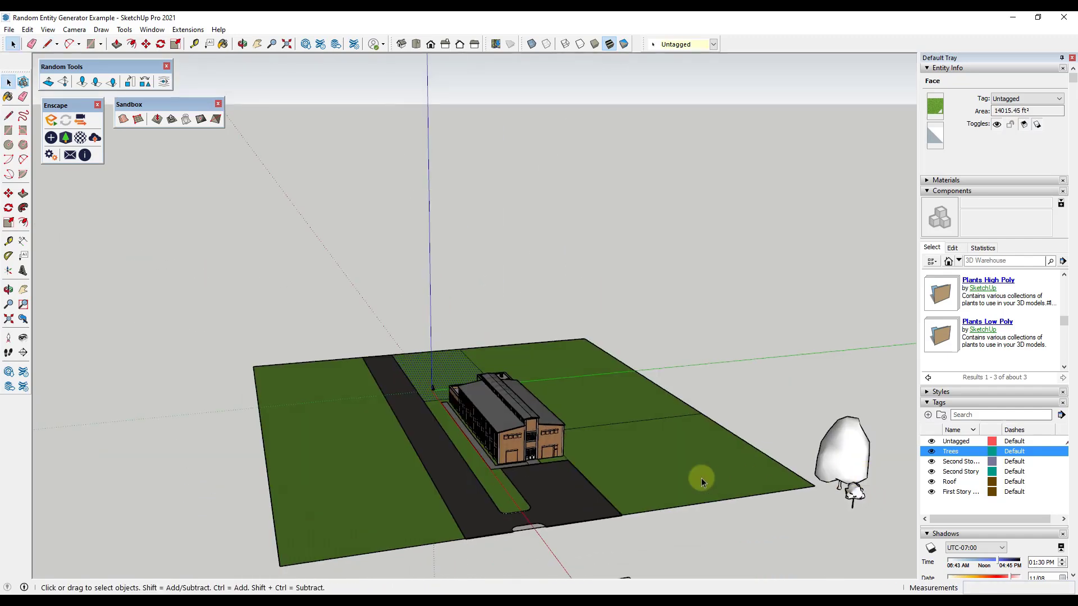
ctrl+click(863, 446)
click(81, 81)
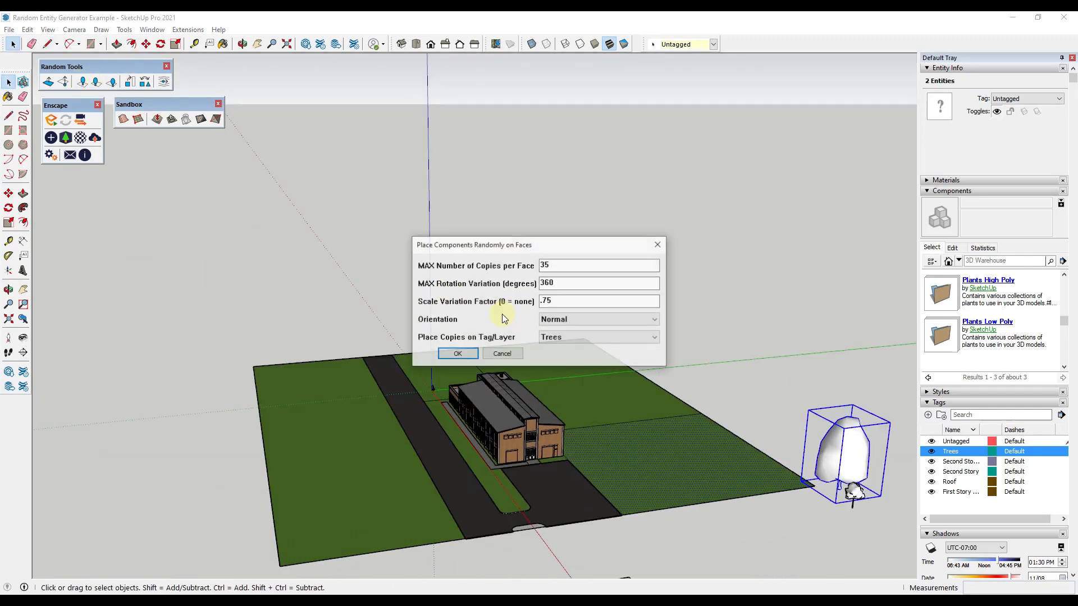
key(Return)
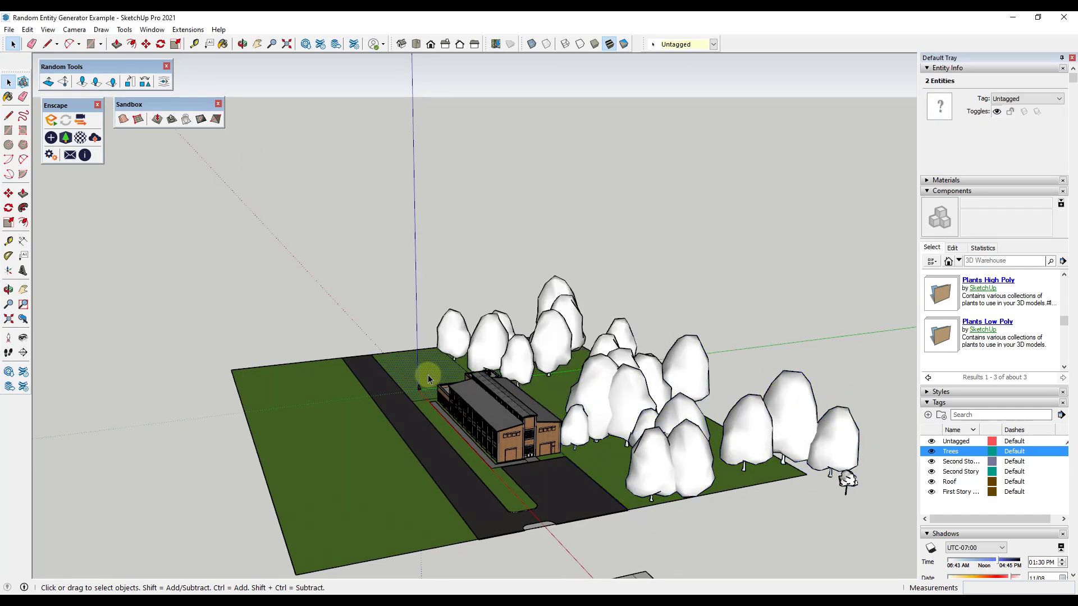
Step: Randomly place large trees on the small grass face beyond the building's far end, reusing the last placement settings
click(426, 365)
ctrl+click(842, 430)
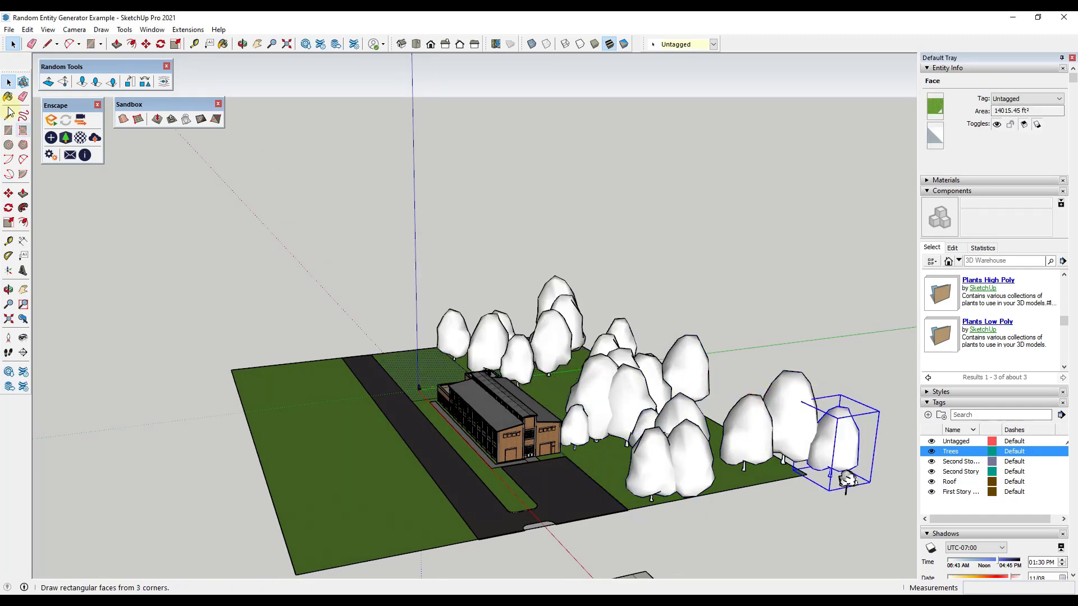
click(82, 81)
click(459, 355)
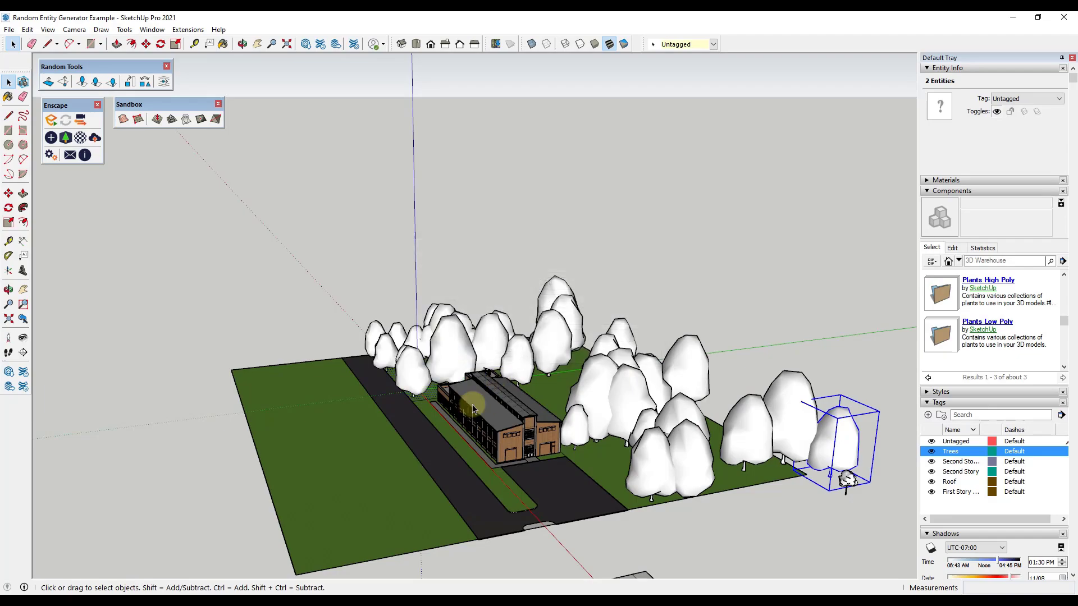
middle_drag(459, 354, 473, 468)
scroll(537, 431, up, 3)
scroll(477, 460, down, 5)
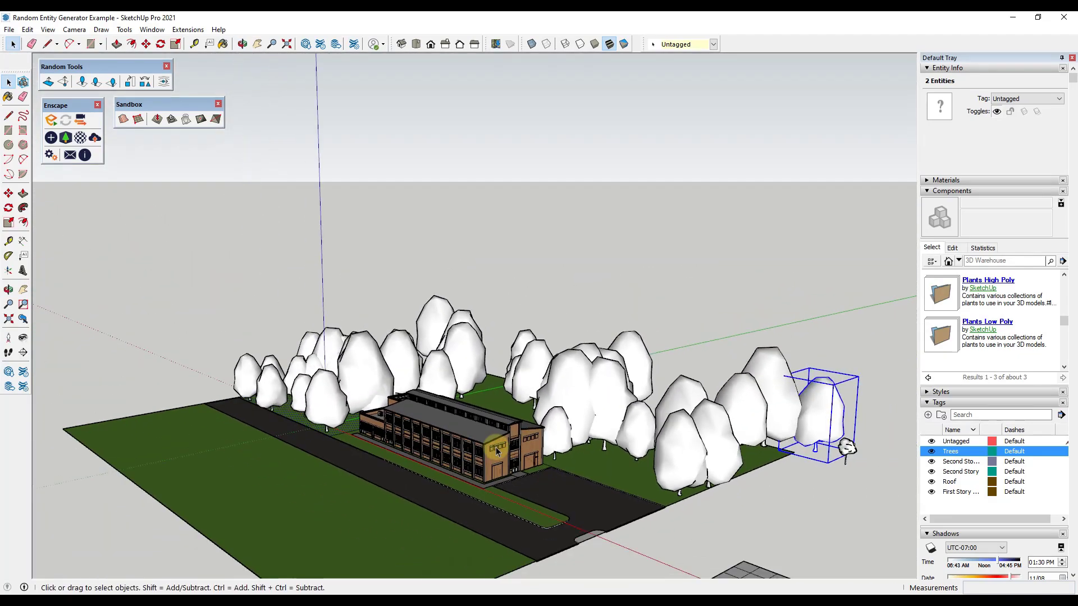
scroll(505, 449, down, 5)
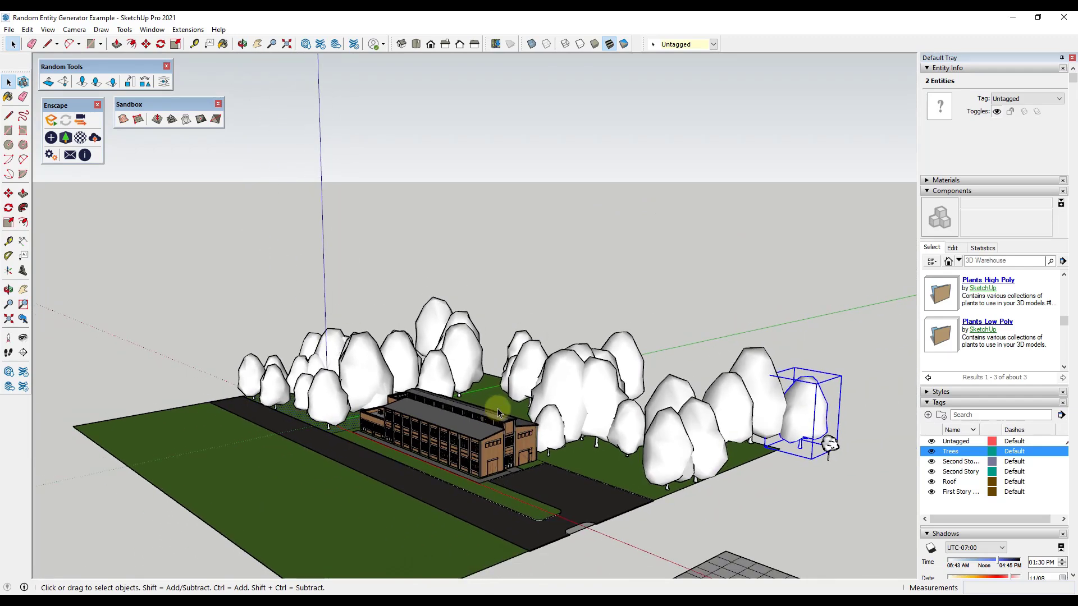
middle_drag(494, 432, 491, 424)
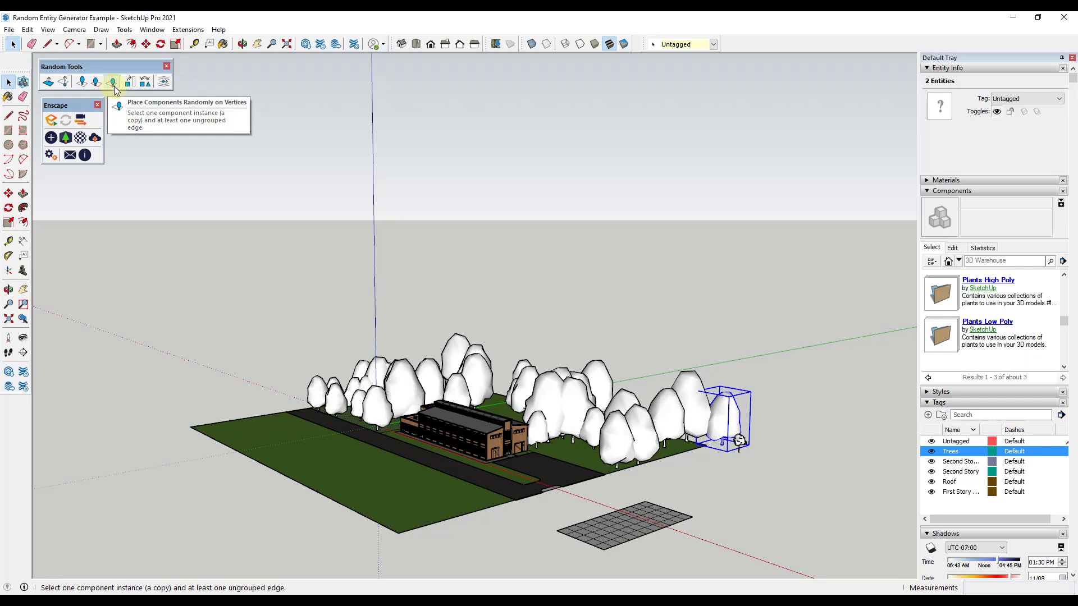
Step: Select three complete lengthwise edge lines of the grey grid, including its long outer edge, together with the small tree component
middle_drag(589, 452, 746, 474)
scroll(645, 494, up, 5)
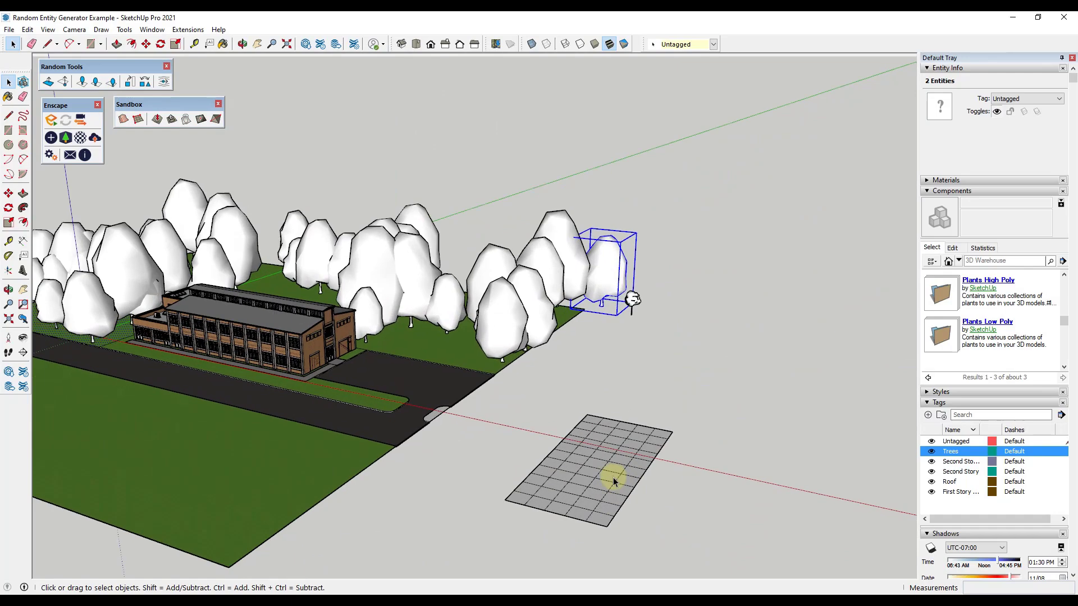
click(613, 481)
middle_drag(570, 489, 644, 483)
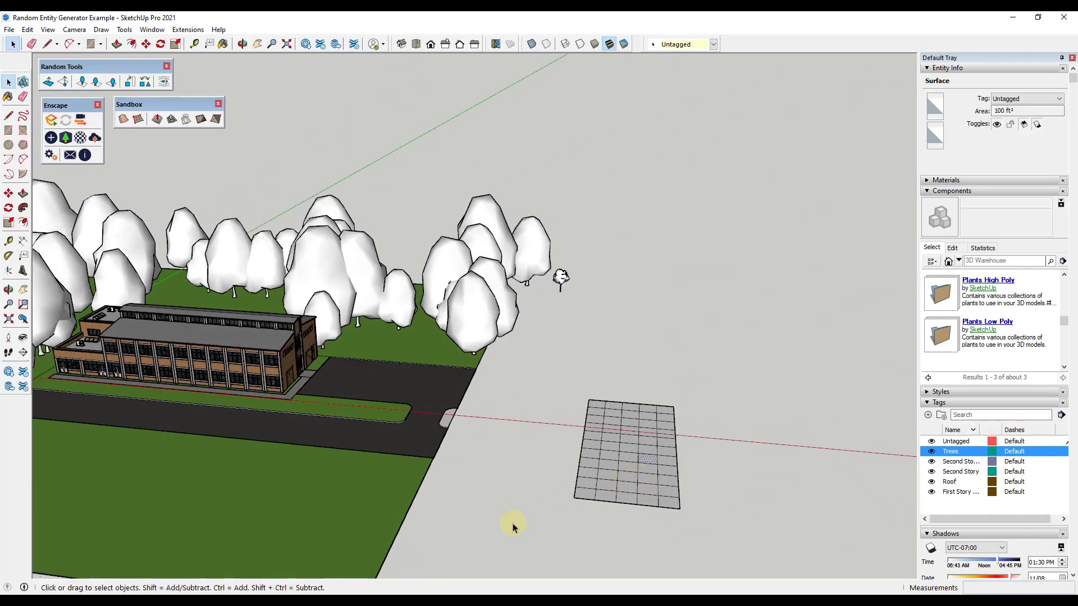
middle_drag(607, 443, 604, 479)
drag(540, 349, 568, 527)
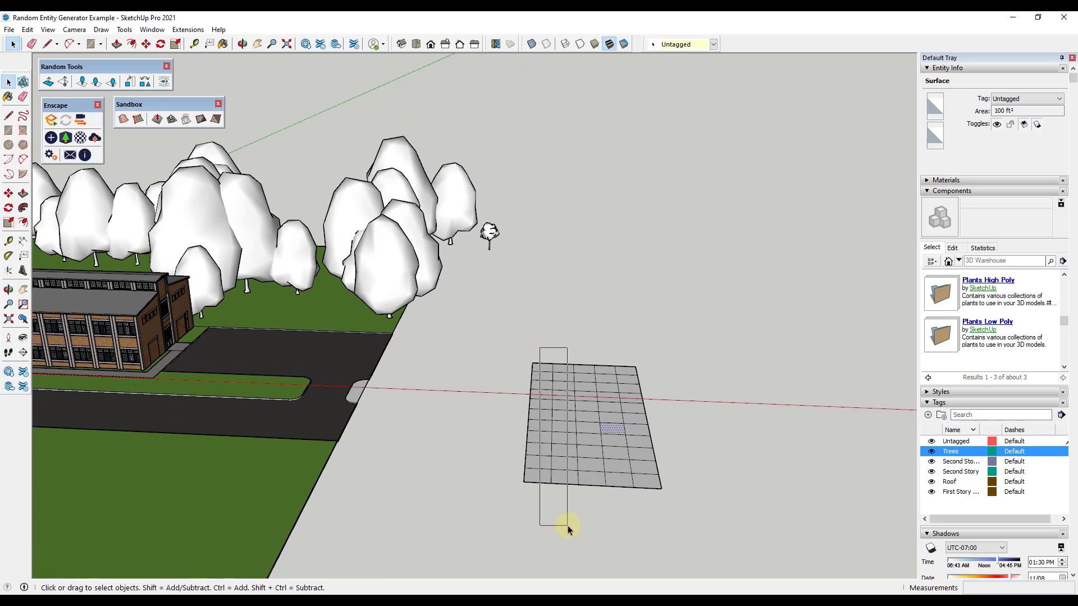
shift+drag(584, 344, 624, 521)
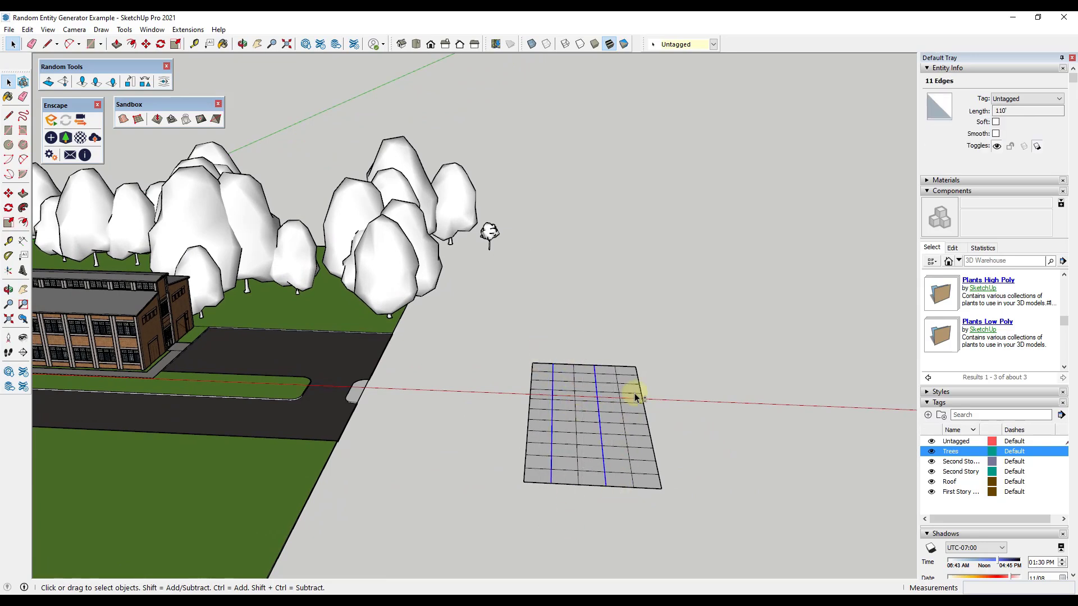
shift+drag(694, 517, 705, 519)
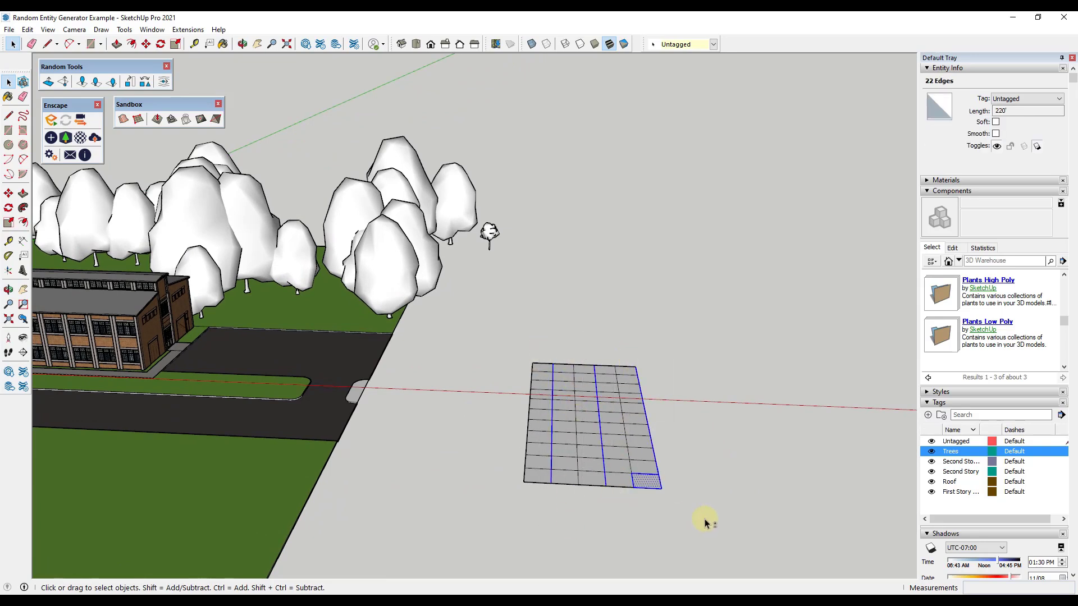
shift+click(660, 486)
scroll(768, 508, up, 3)
middle_drag(673, 499, 637, 451)
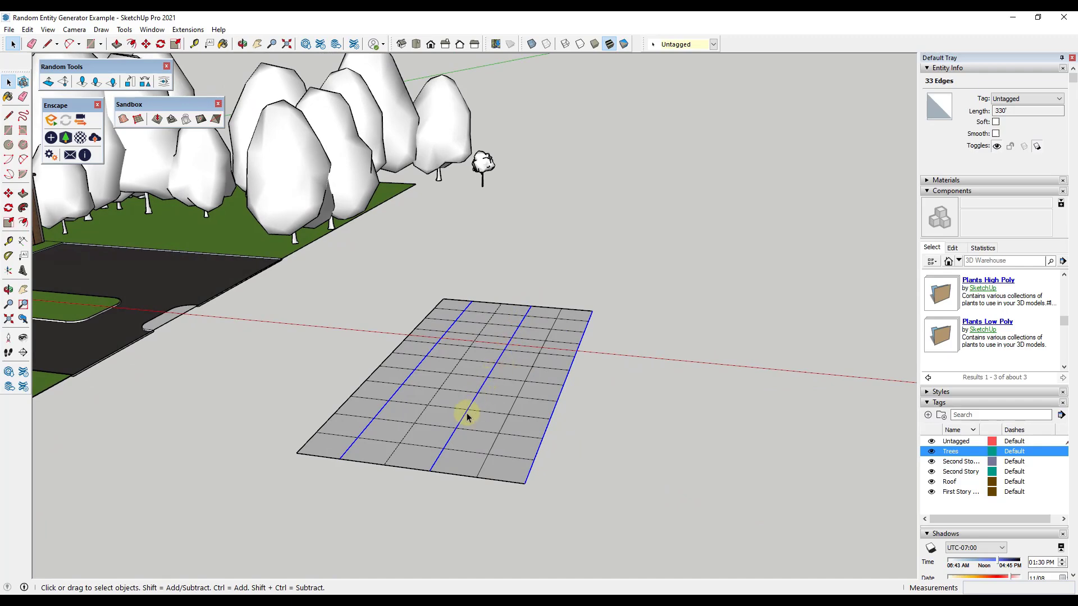
middle_drag(440, 471, 412, 430)
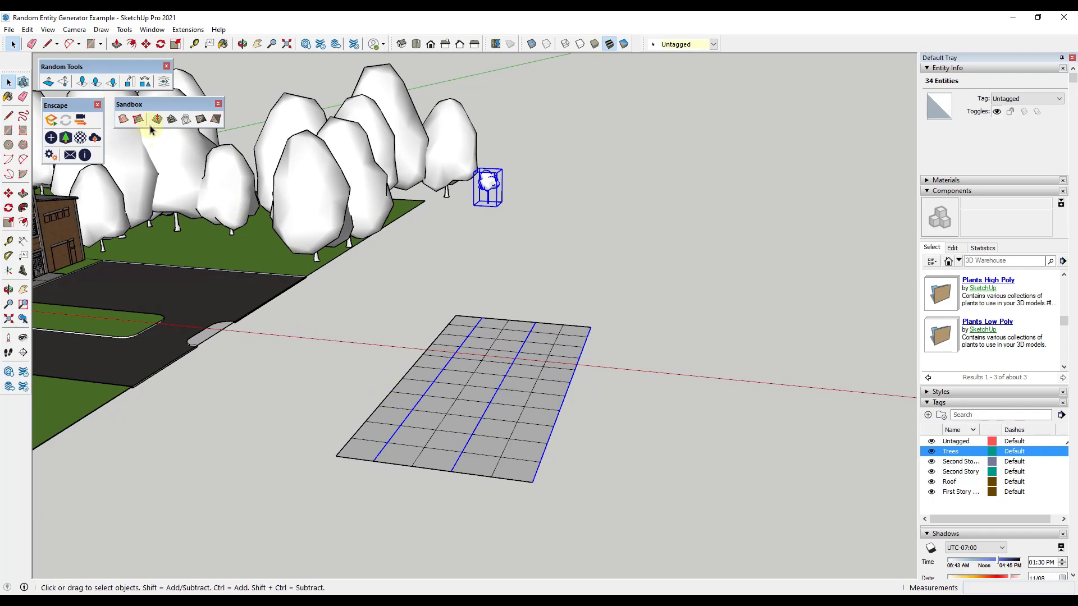
Step: Place at most 1 small tree randomly per selected edge, with 360° rotation, 0.5 scale variation, Normal orientation and the Trees tag
click(97, 83)
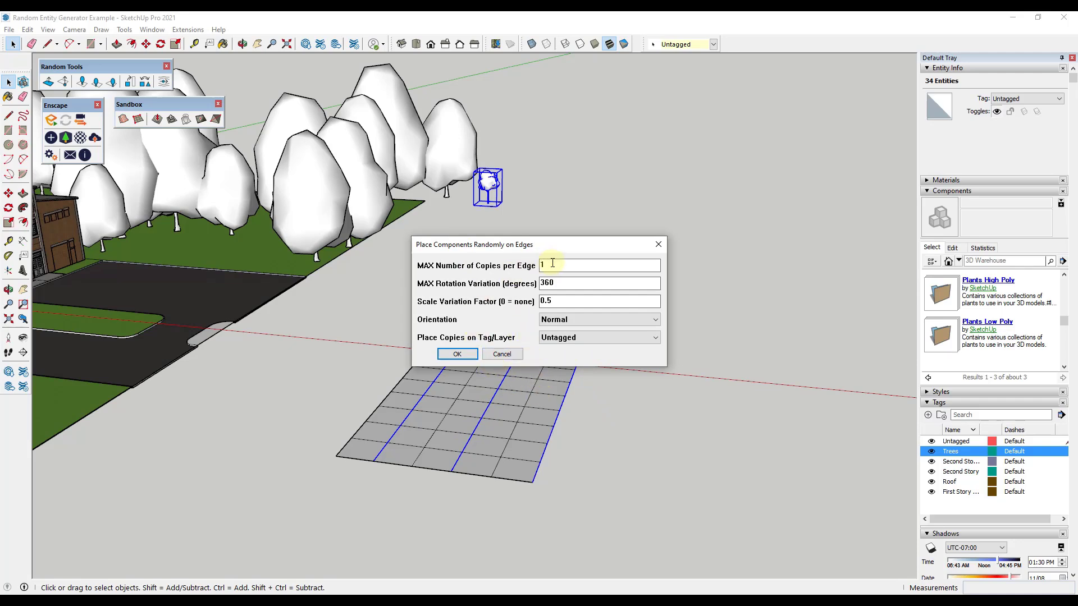
click(584, 338)
click(567, 397)
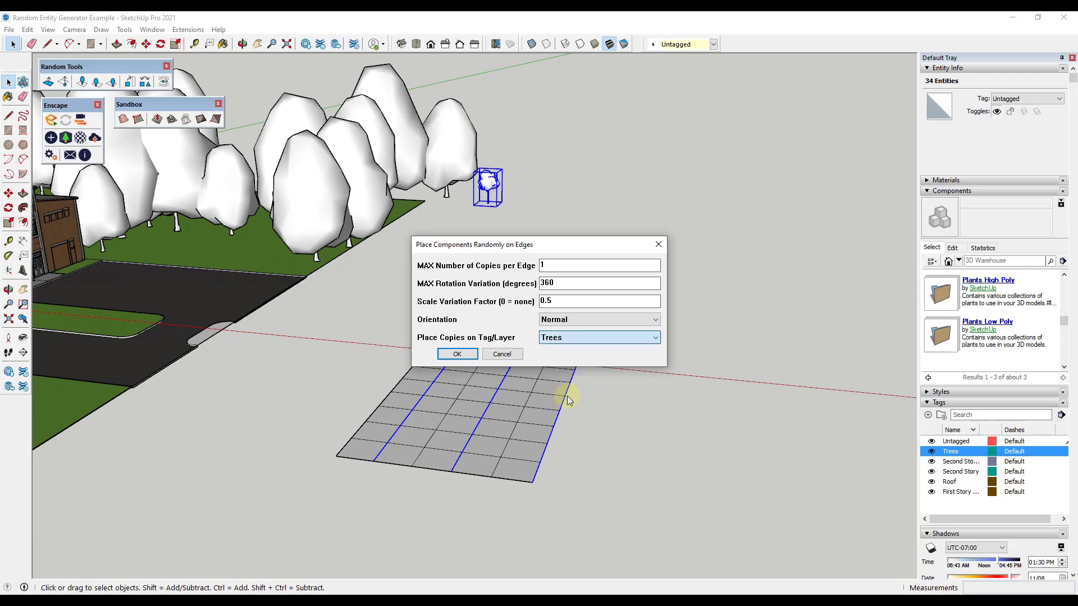
click(457, 353)
Step: Copy the bare grid along the red axis to an empty spot beside the grid with trees
middle_drag(473, 433, 451, 350)
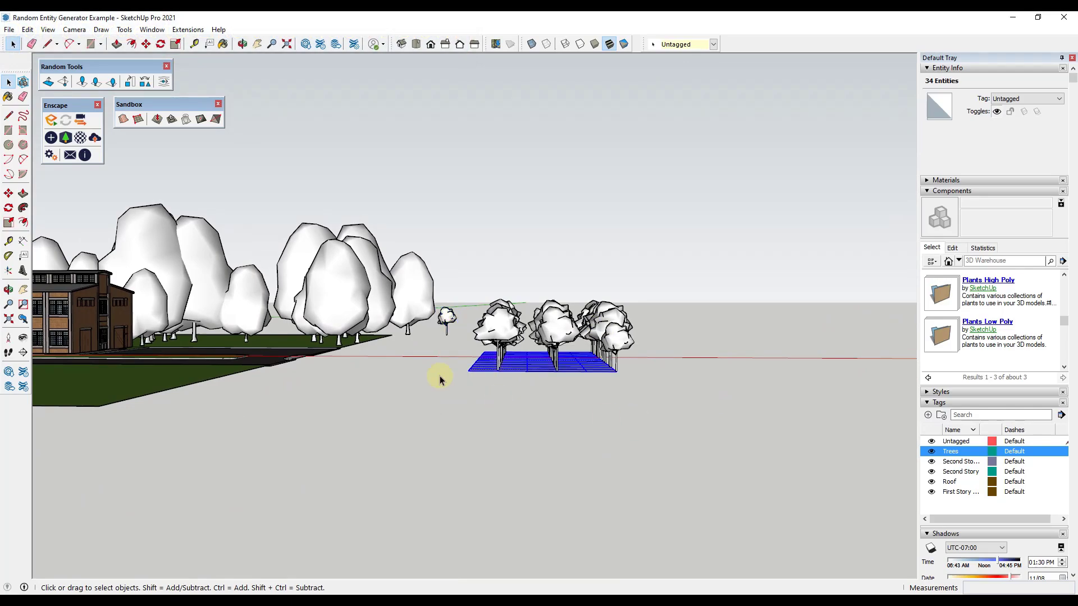
scroll(439, 376, down, 3)
scroll(576, 372, up, 2)
key(m)
click(507, 375)
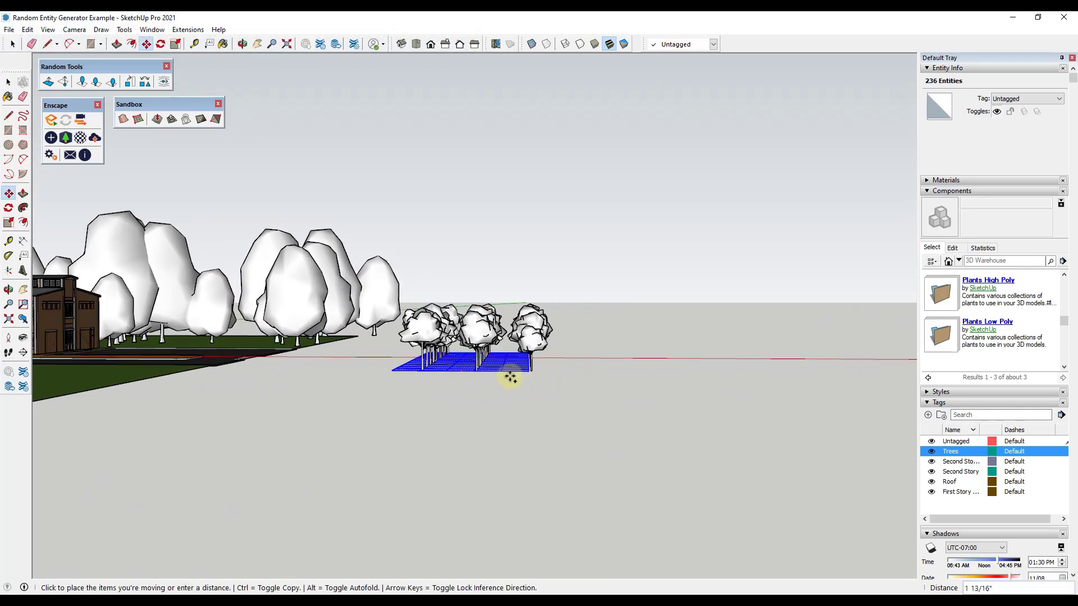
key(ctrl)
click(789, 368)
middle_drag(789, 368, 656, 448)
scroll(673, 460, down, 2)
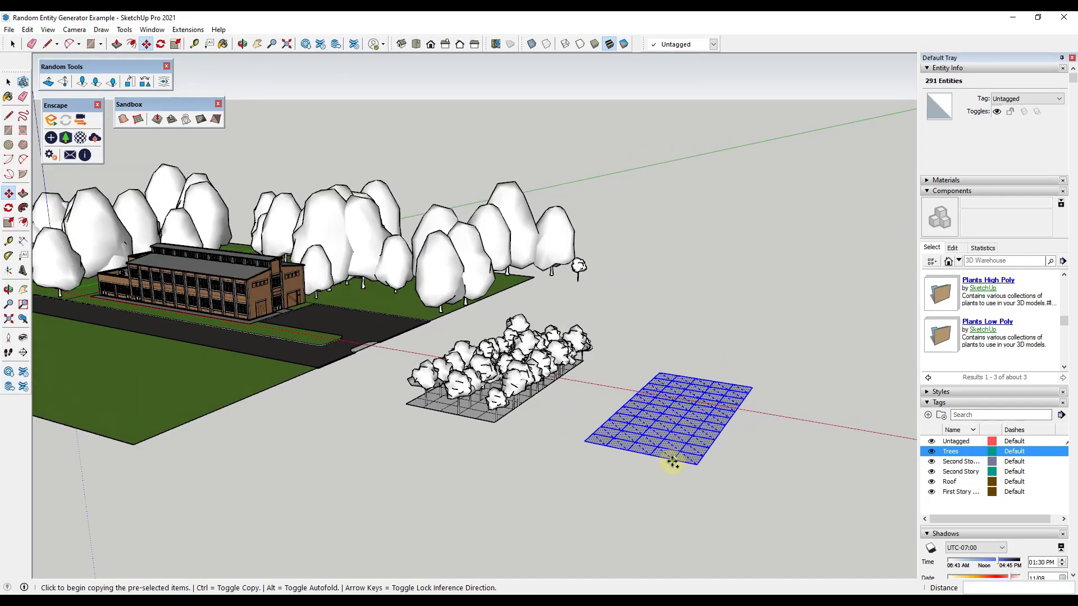
key(space)
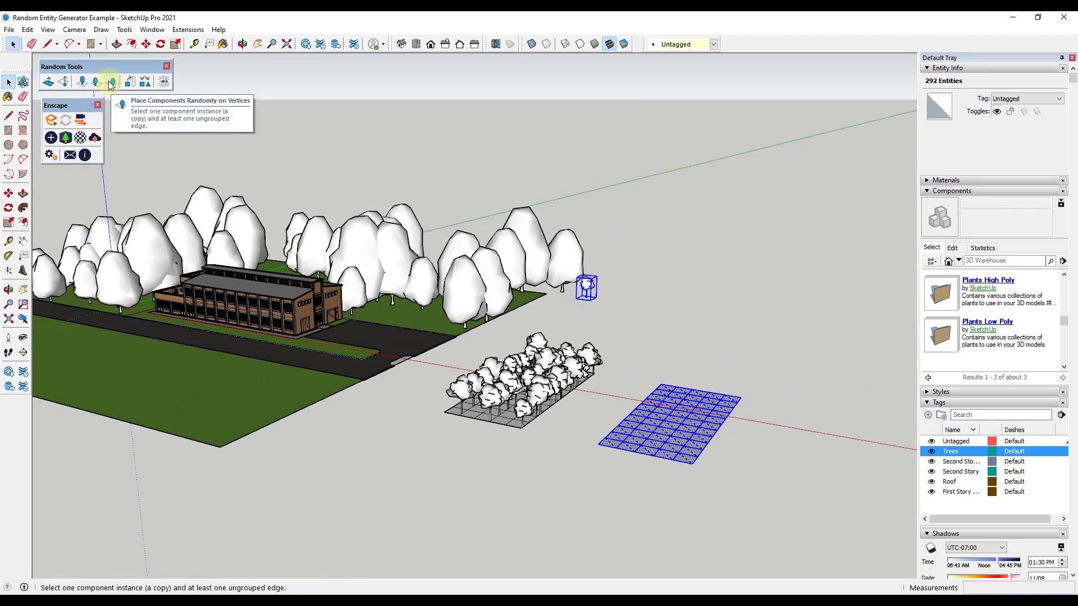
Step: Examine the vertices of the copied grid where its edges meet, up to the outer corner
scroll(705, 428, up, 5)
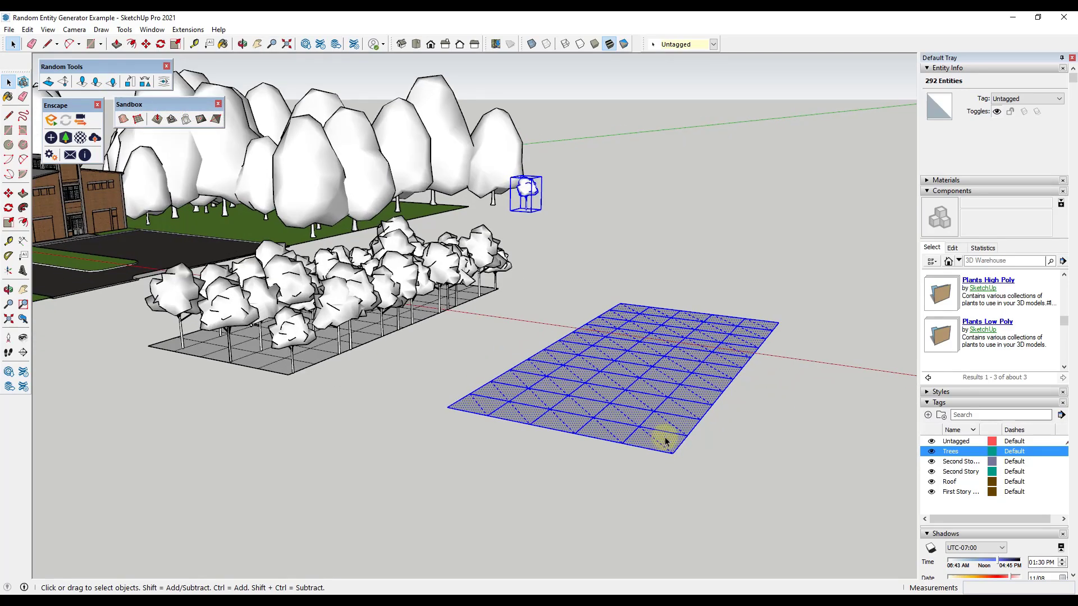
middle_drag(661, 435, 702, 534)
scroll(696, 531, up, 3)
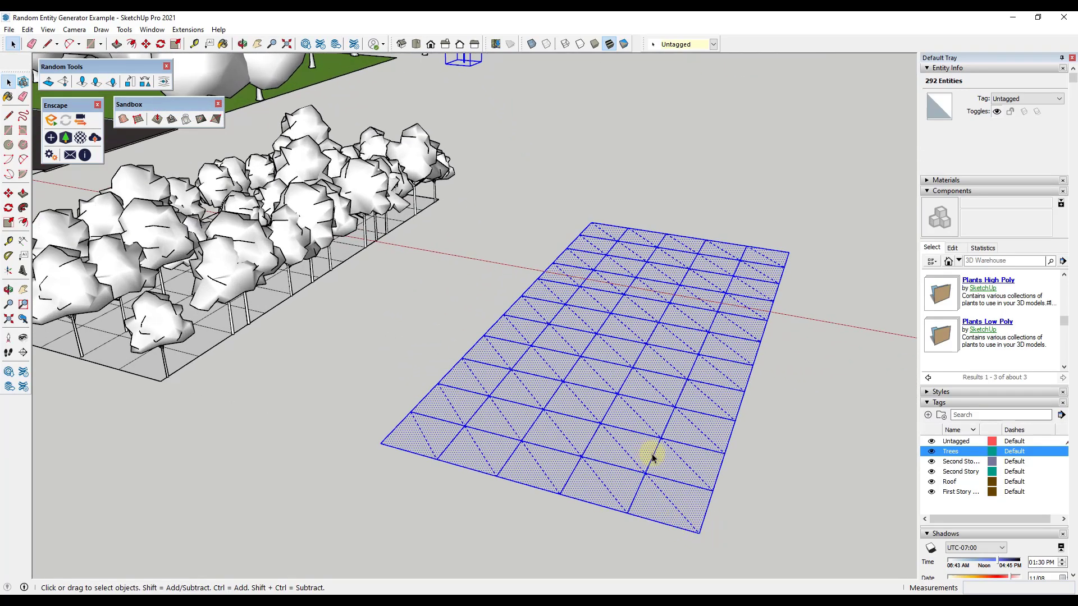
scroll(626, 477, down, 3)
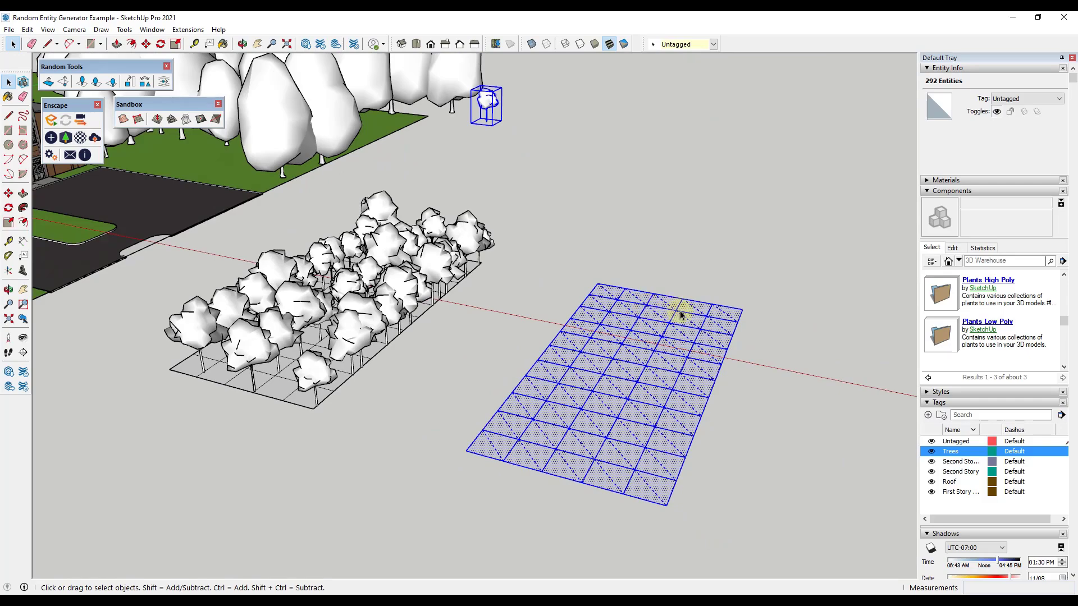
scroll(718, 307, up, 4)
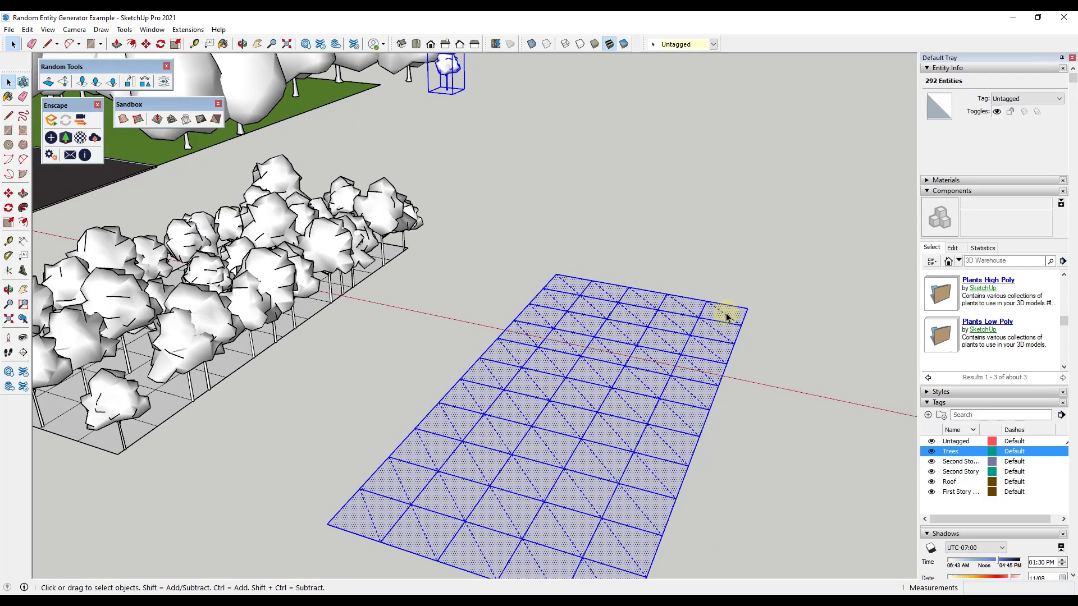
scroll(703, 332, up, 4)
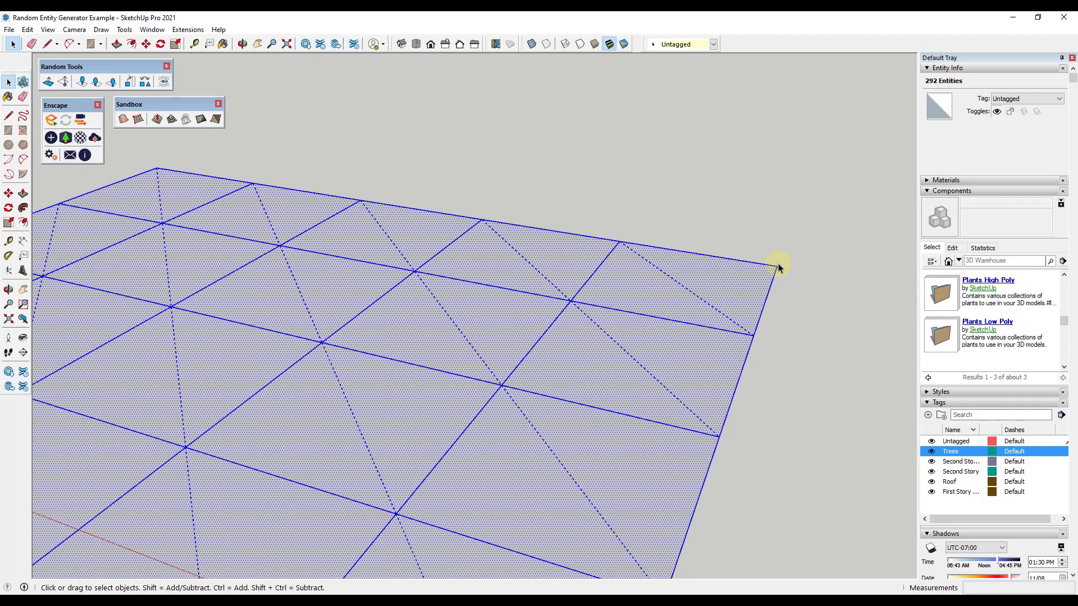
scroll(684, 341, down, 8)
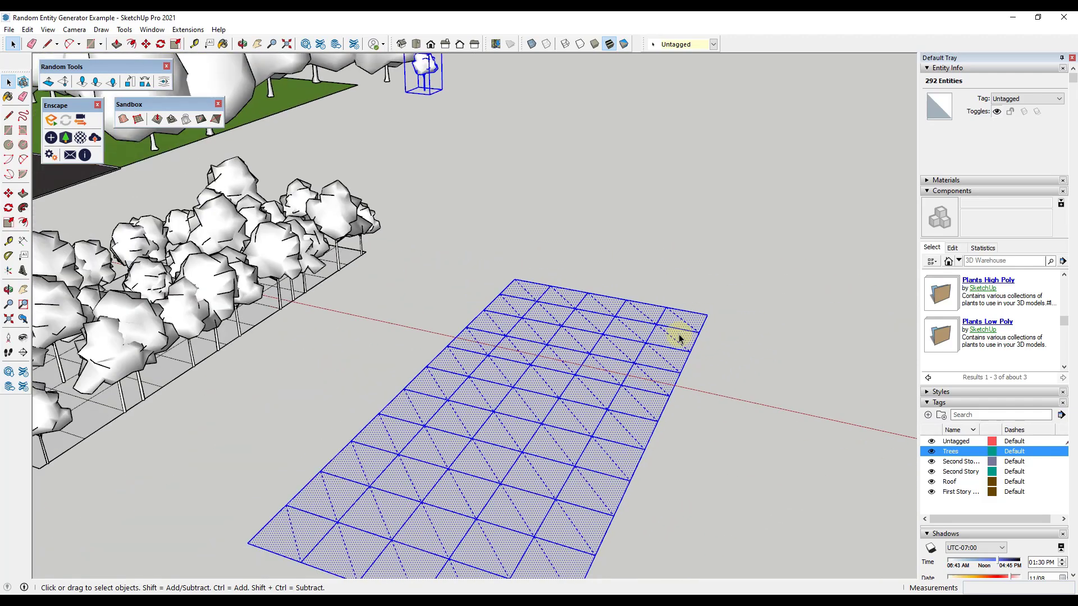
Step: Place small trees randomly on the copied grid's vertices with 25% probability, 360° rotation, 0.5 scale variation, Normal orientation and the Trees tag
click(113, 83)
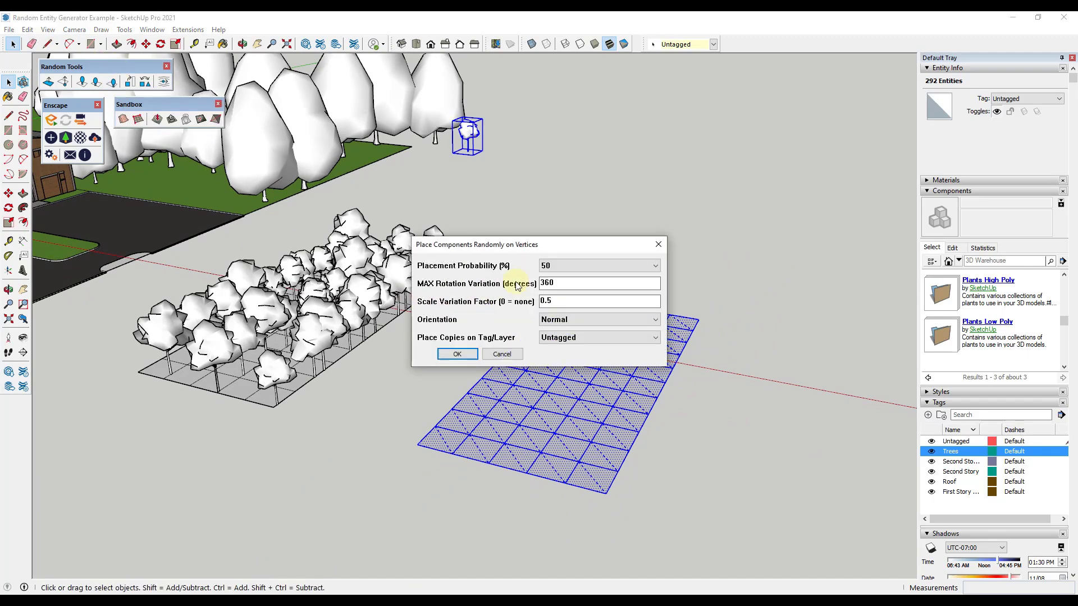
click(577, 262)
click(563, 297)
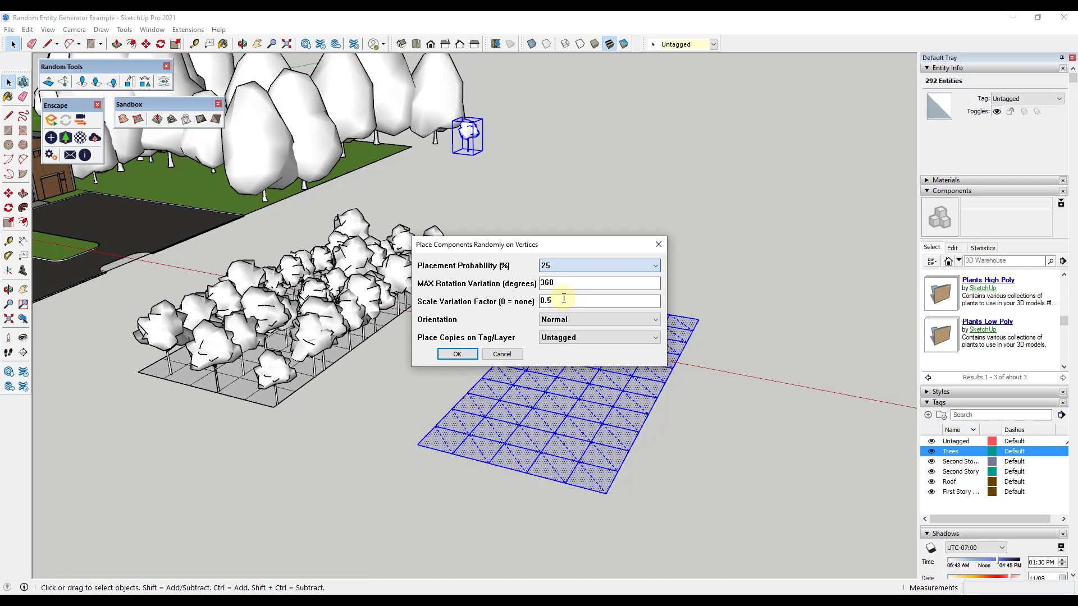
click(563, 298)
click(563, 351)
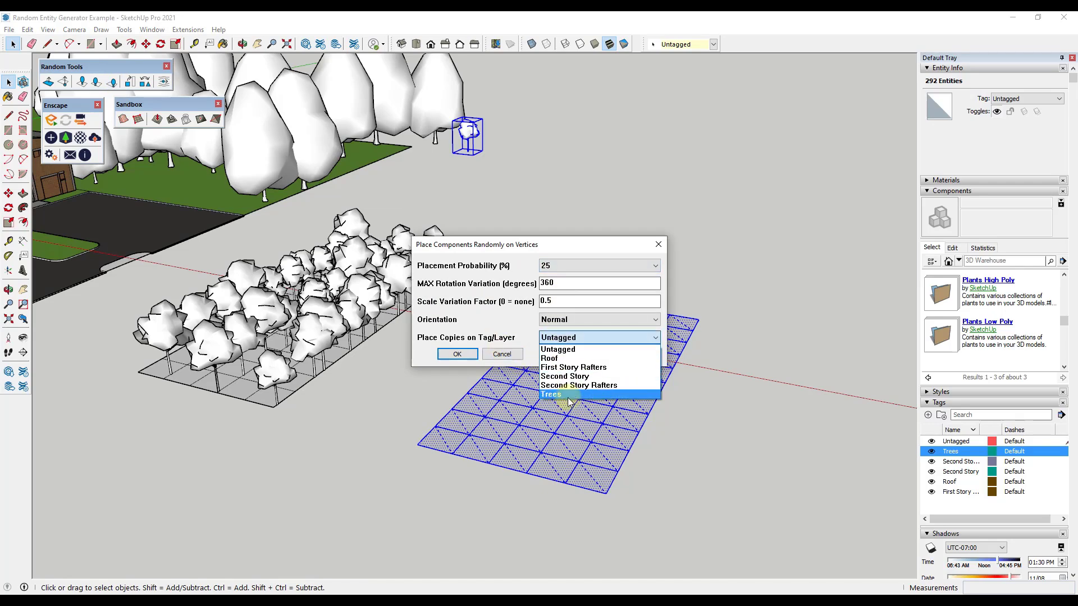
click(564, 401)
click(457, 354)
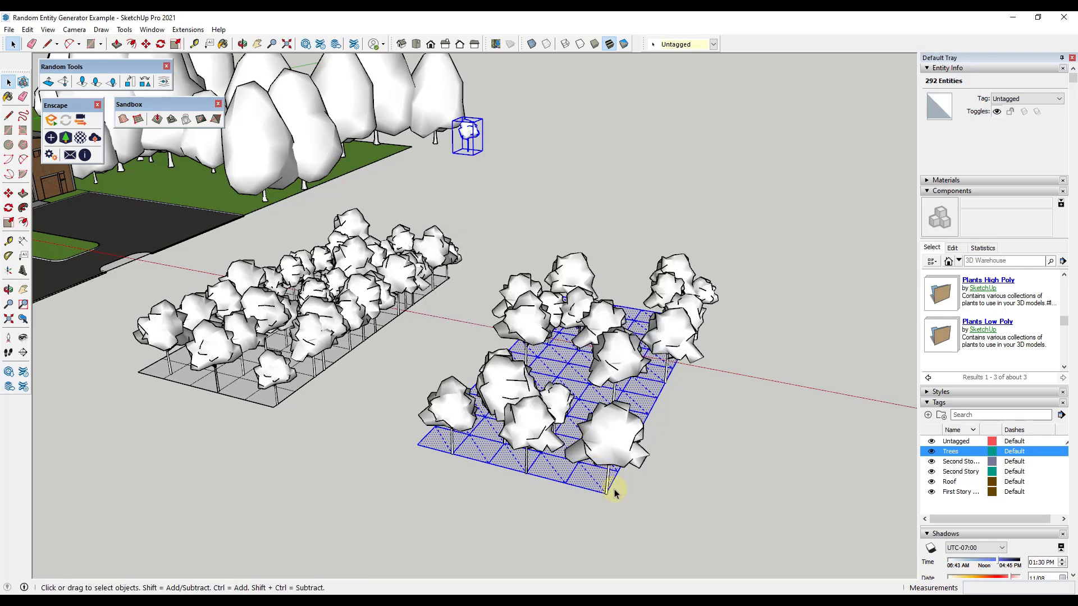
middle_drag(590, 447, 260, 336)
scroll(297, 217, up, 2)
scroll(428, 392, down, 2)
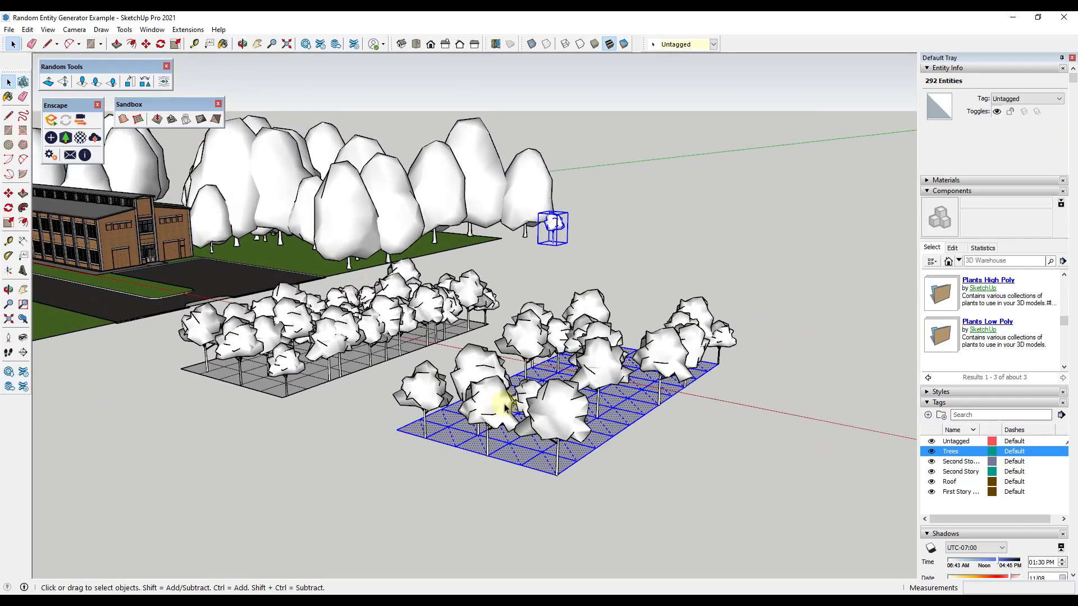
scroll(491, 409, down, 1)
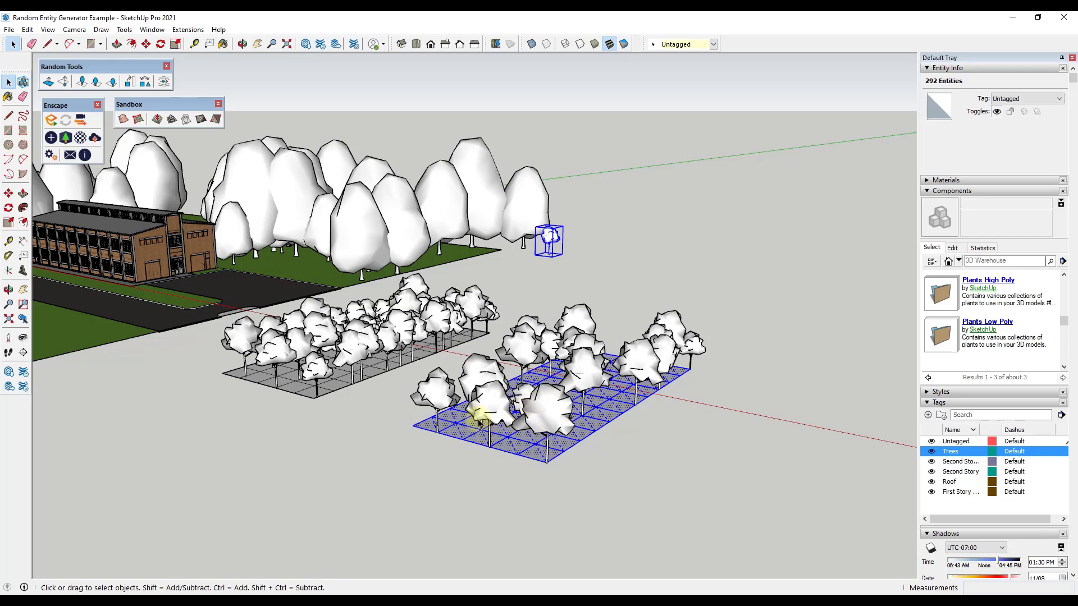
Step: Draw a line about 61' long on the grass behind the building's long rear side and divide it into 3 segments
middle_drag(491, 296, 421, 397)
scroll(421, 397, down, 3)
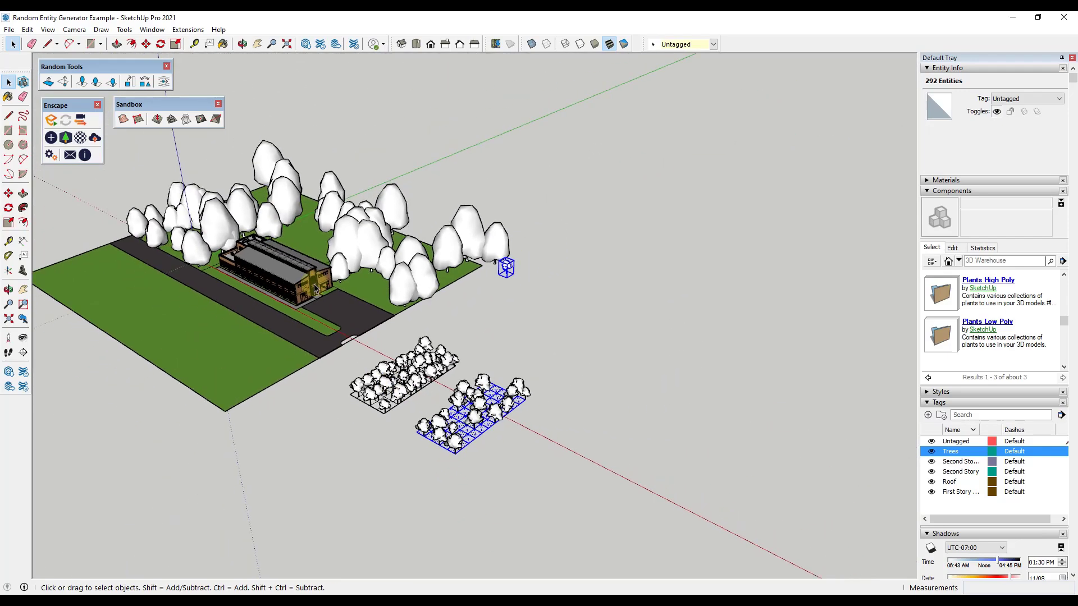
scroll(327, 258, up, 5)
middle_drag(329, 261, 306, 410)
scroll(299, 176, up, 5)
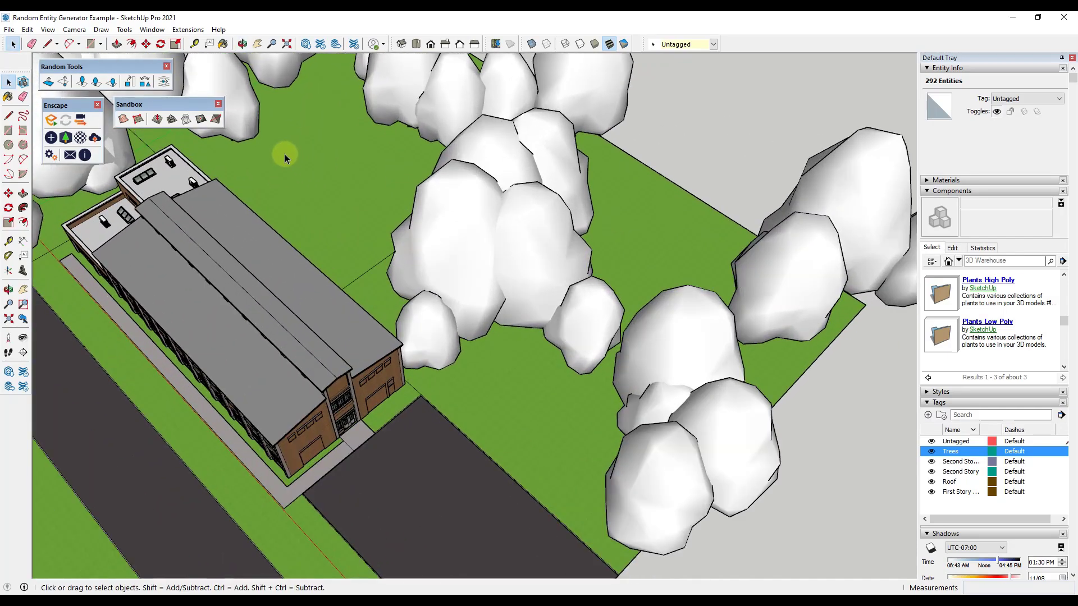
click(272, 173)
key(l)
right_click(345, 211)
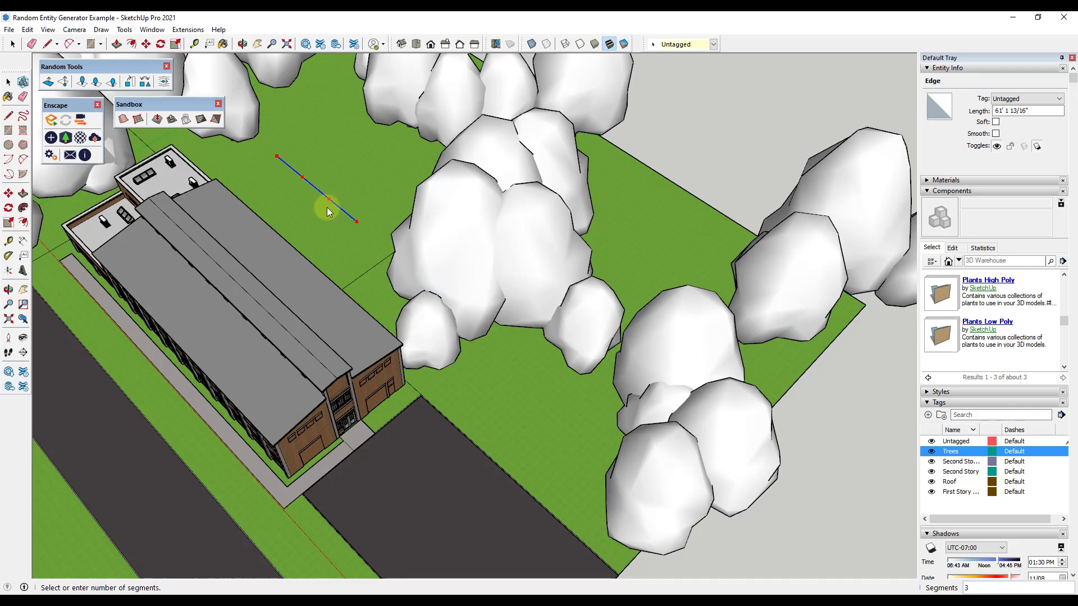
click(329, 208)
Step: Copy the divided line twice across the lawn, about 35' and 36' per move, giving three parallel lines
shift+middle_drag(265, 144, 453, 396)
key(m)
click(564, 494)
key(ctrl)
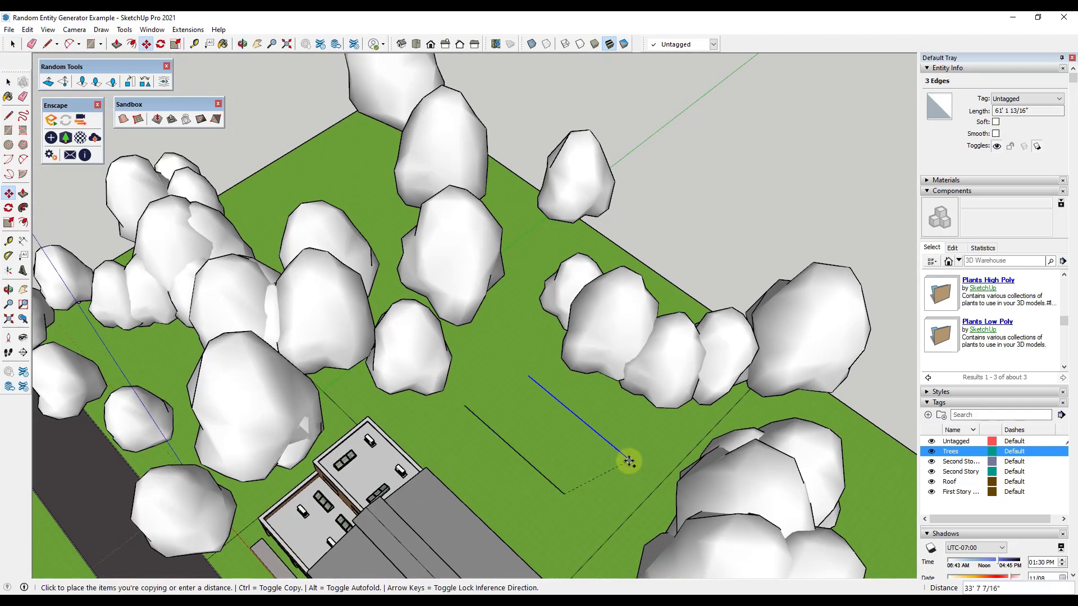
click(534, 381)
key(ctrl)
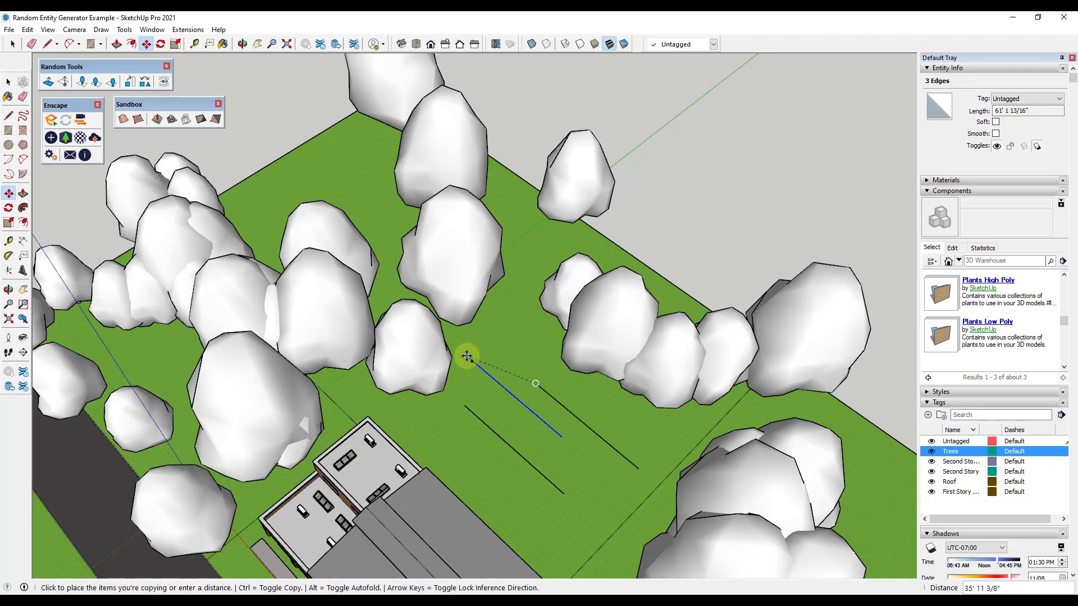
key(space)
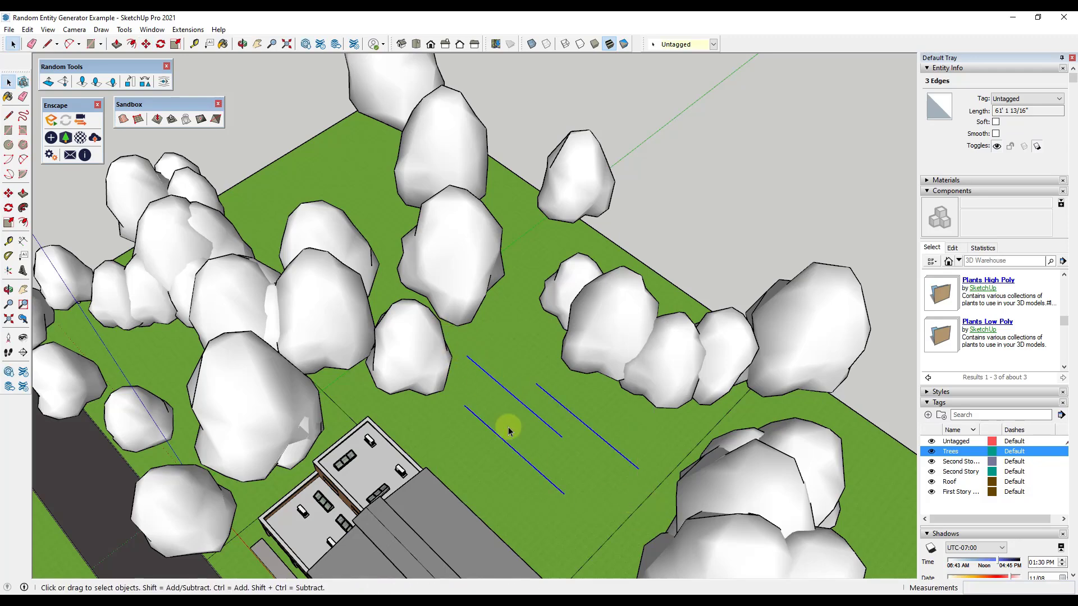
Step: Place trees randomly along the three divided lines with at most 1 copy per edge, 360° rotation, 0.5 scale variation, Normal orientation and the Trees tag
scroll(508, 431, down, 5)
shift+click(742, 453)
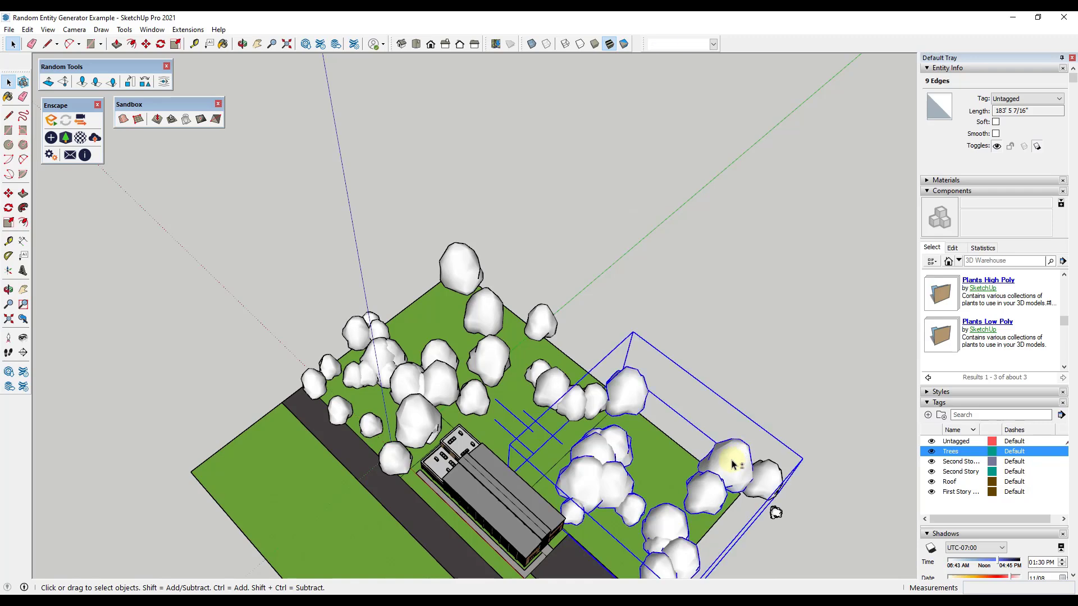
scroll(634, 451, up, 2)
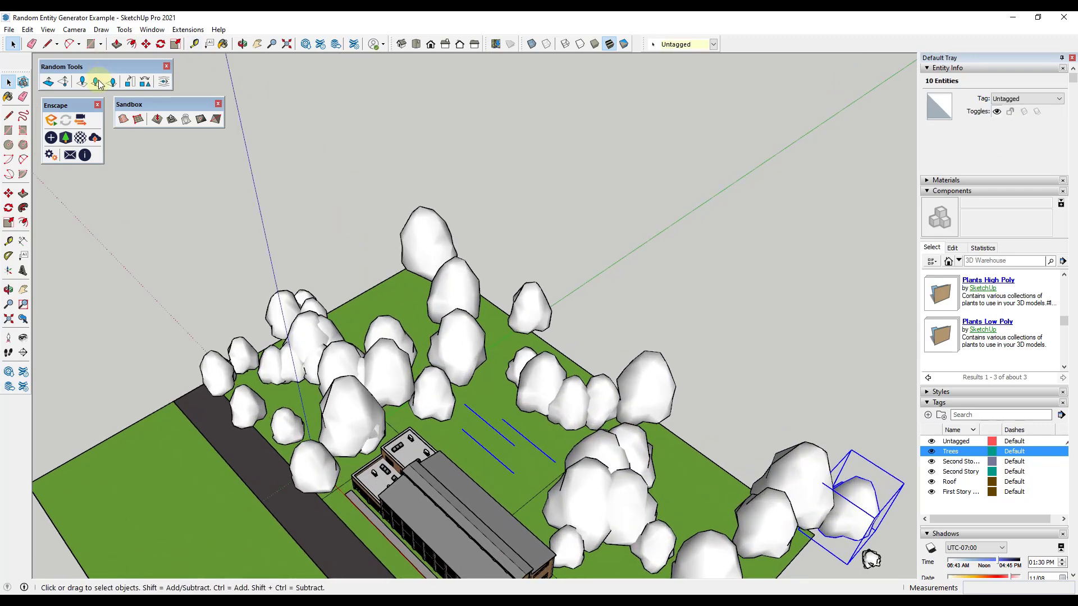
click(96, 82)
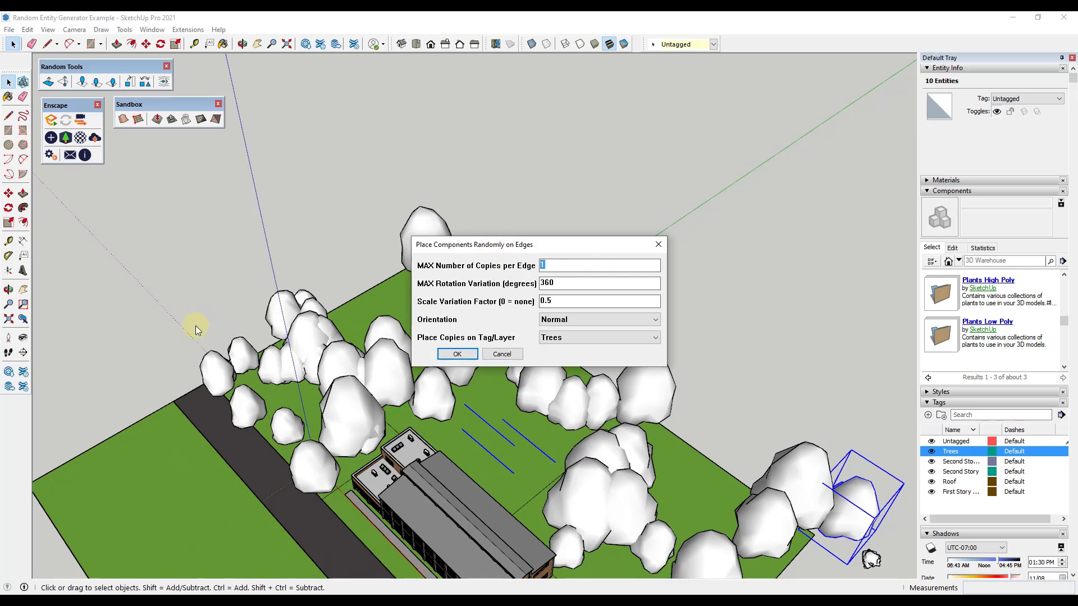
click(457, 354)
scroll(516, 475, up, 5)
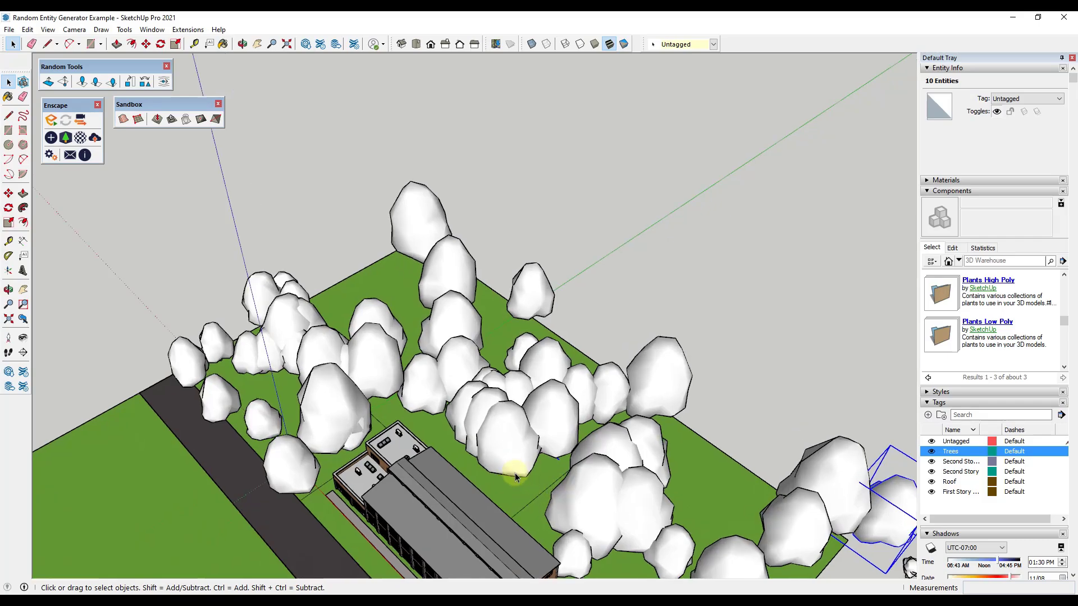
Step: Open the new group of trees behind the building for editing
middle_drag(527, 466, 556, 396)
click(475, 359)
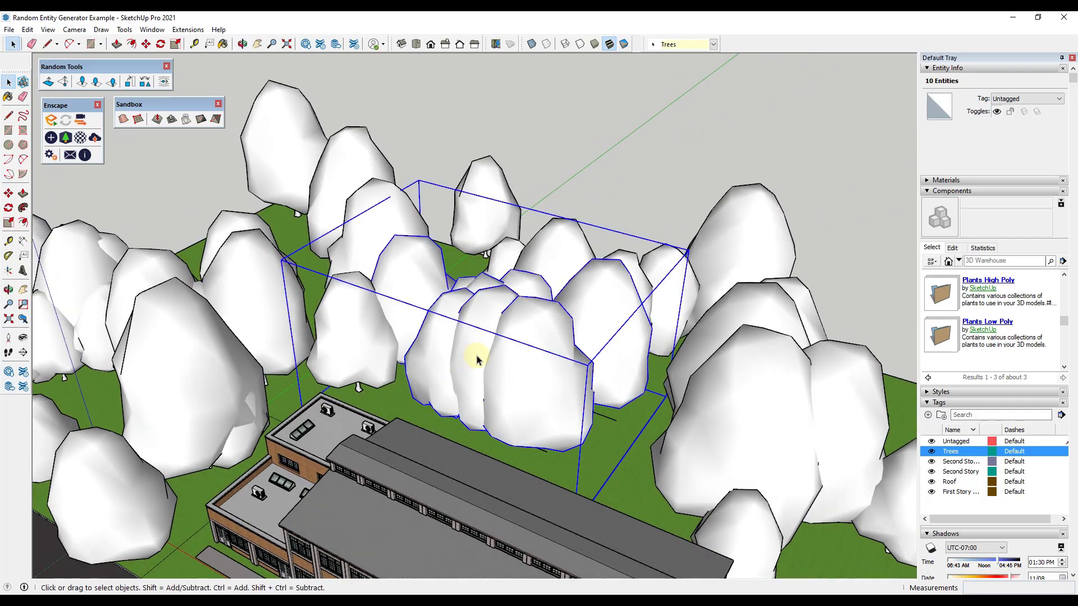
double_click(475, 360)
middle_drag(494, 352, 496, 304)
scroll(532, 371, down, 2)
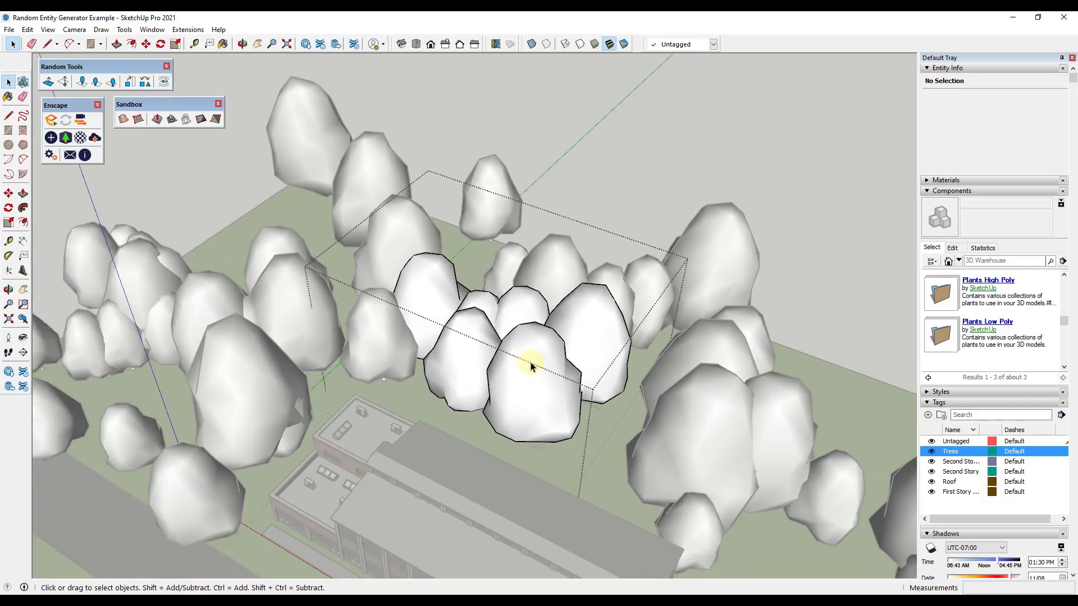